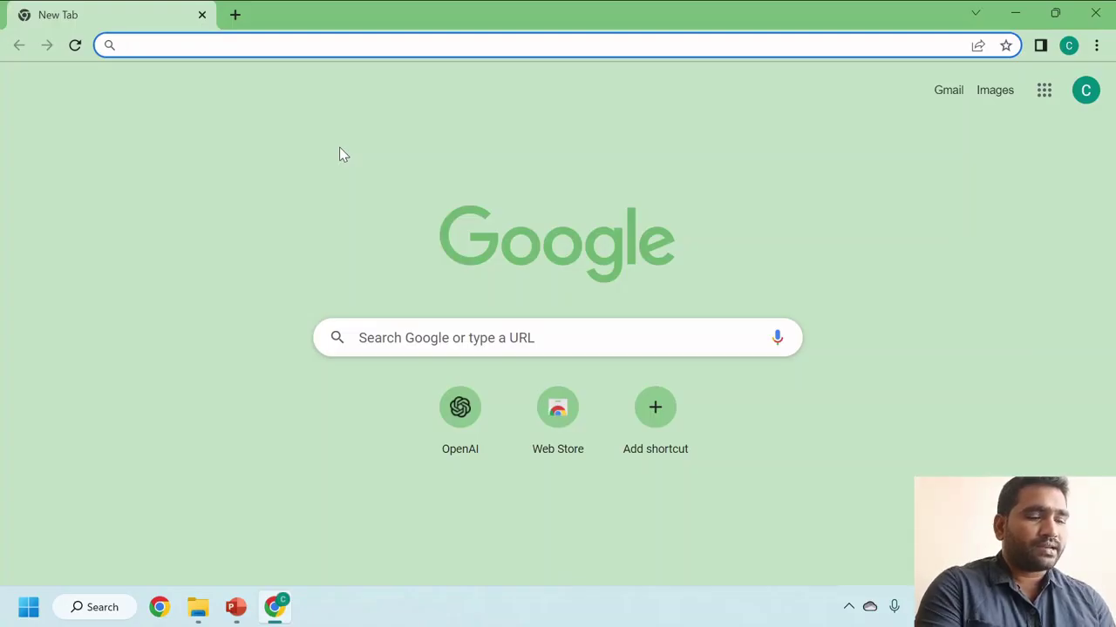
Load openai.com and go to its API overview page.
text(openai)
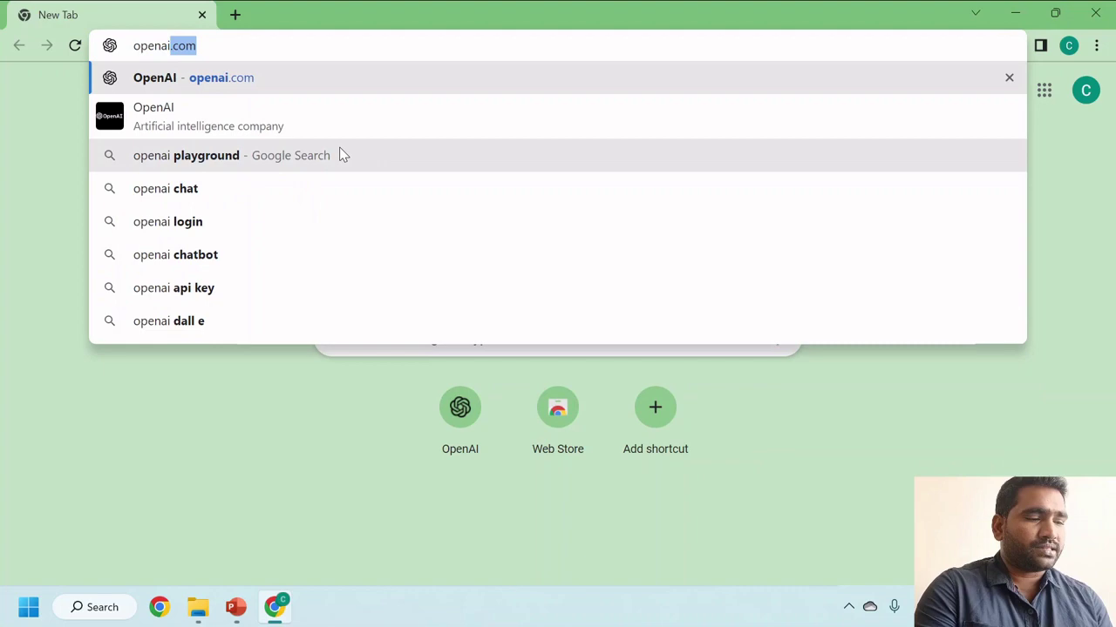
key(Return)
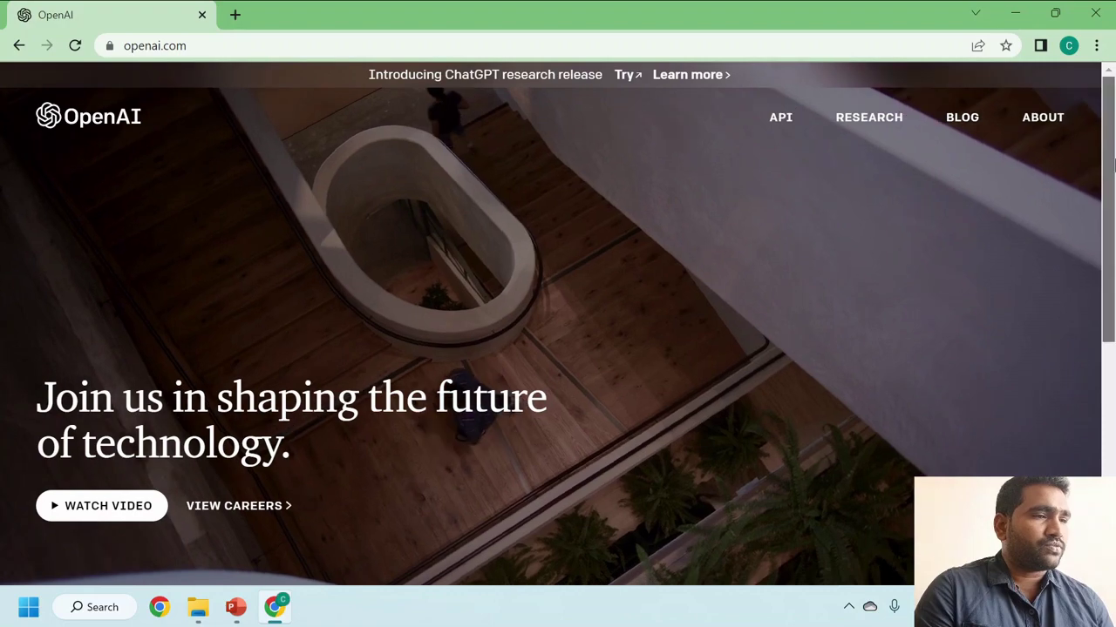
mouse_move(1111, 166)
mouse_down()
mouse_move(1111, 357)
mouse_move(1107, 104)
mouse_up()
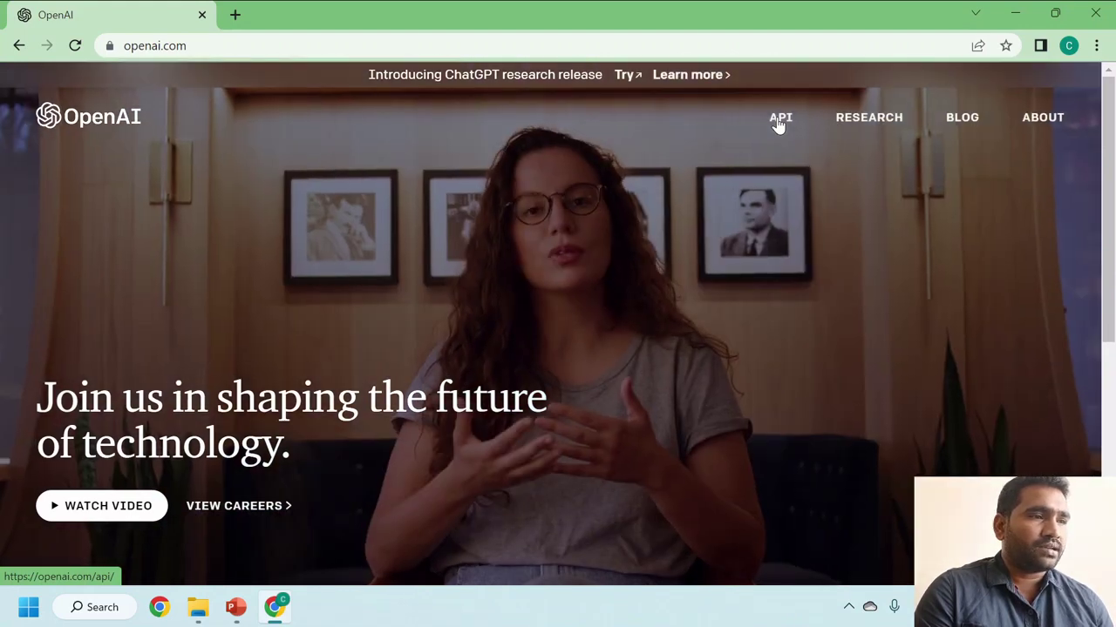
click(778, 120)
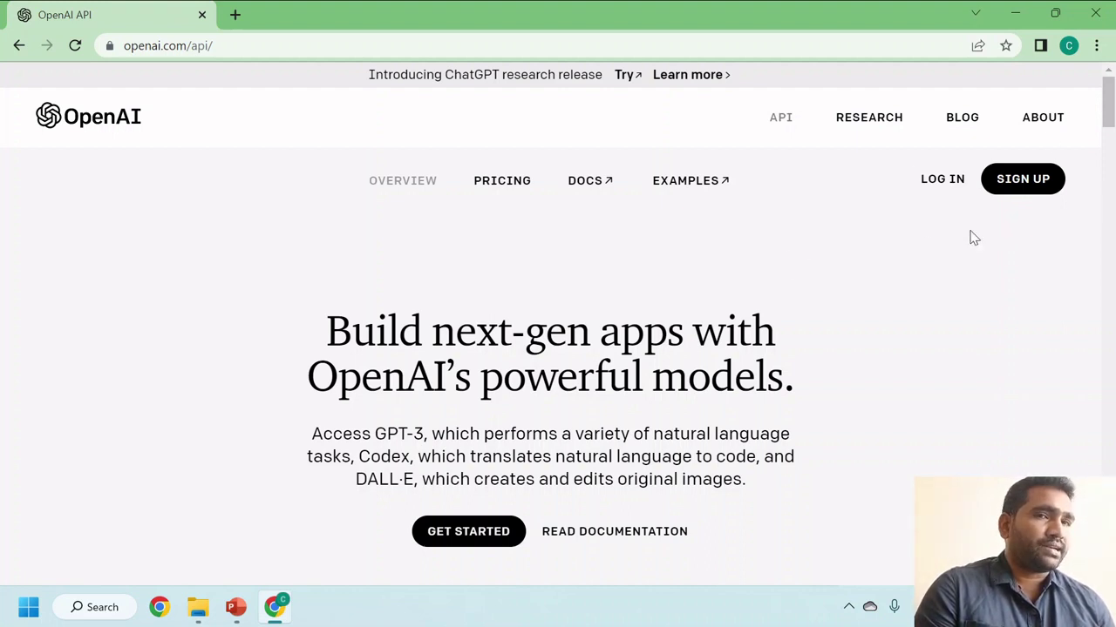
Start sign-up with the account's Gmail address and begin the 'I'm not a robot' check.
click(1028, 181)
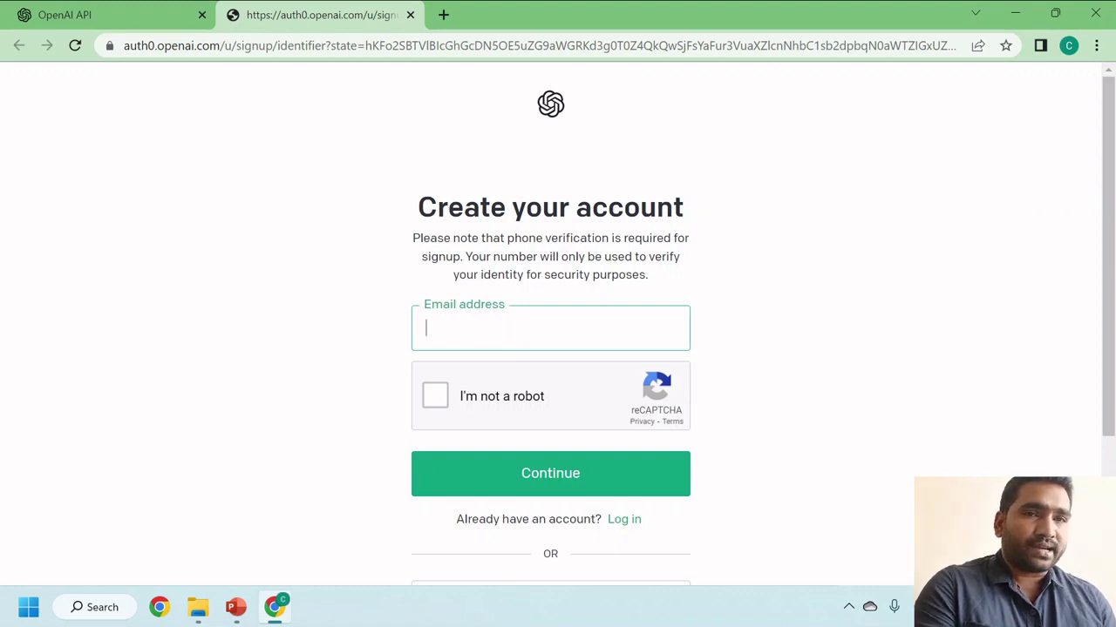
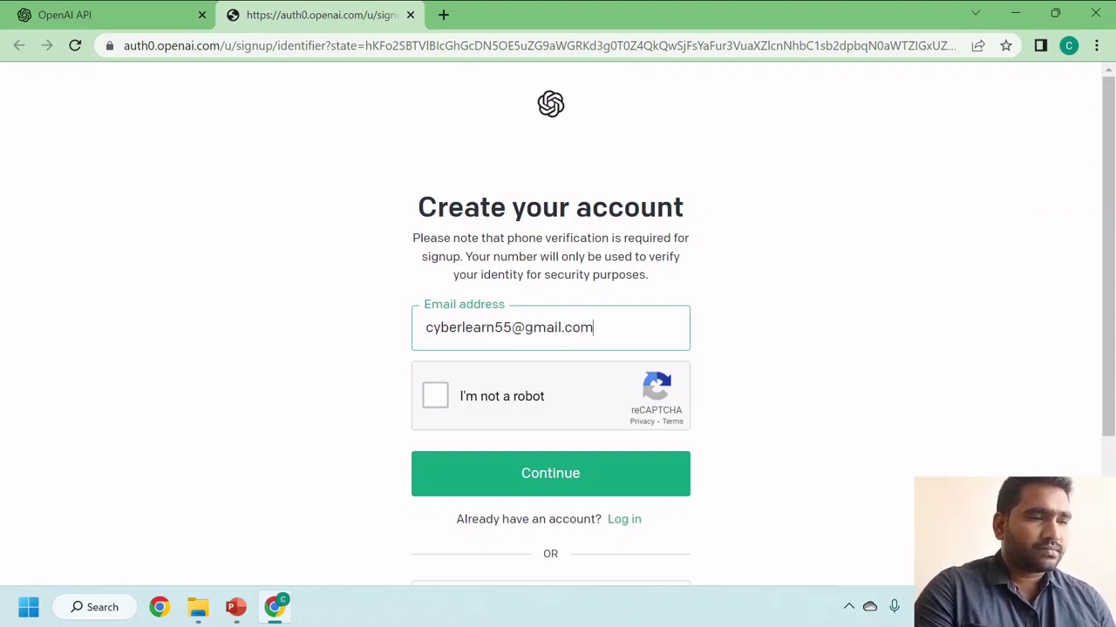
click(435, 399)
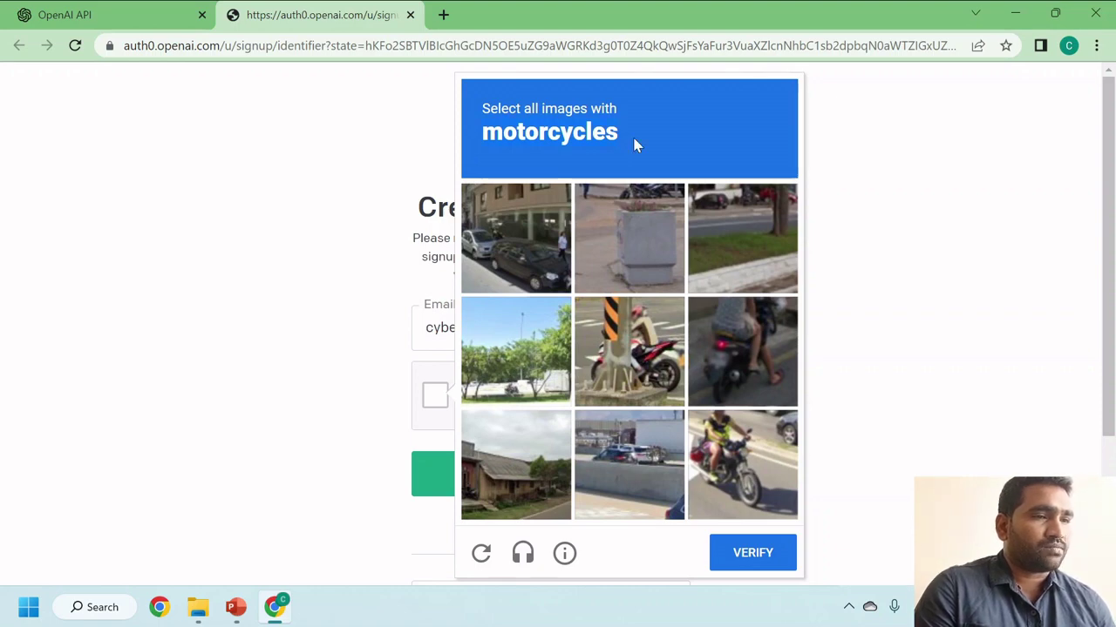
Select the three motorcycle tiles, verify them, and continue to the password step.
click(646, 345)
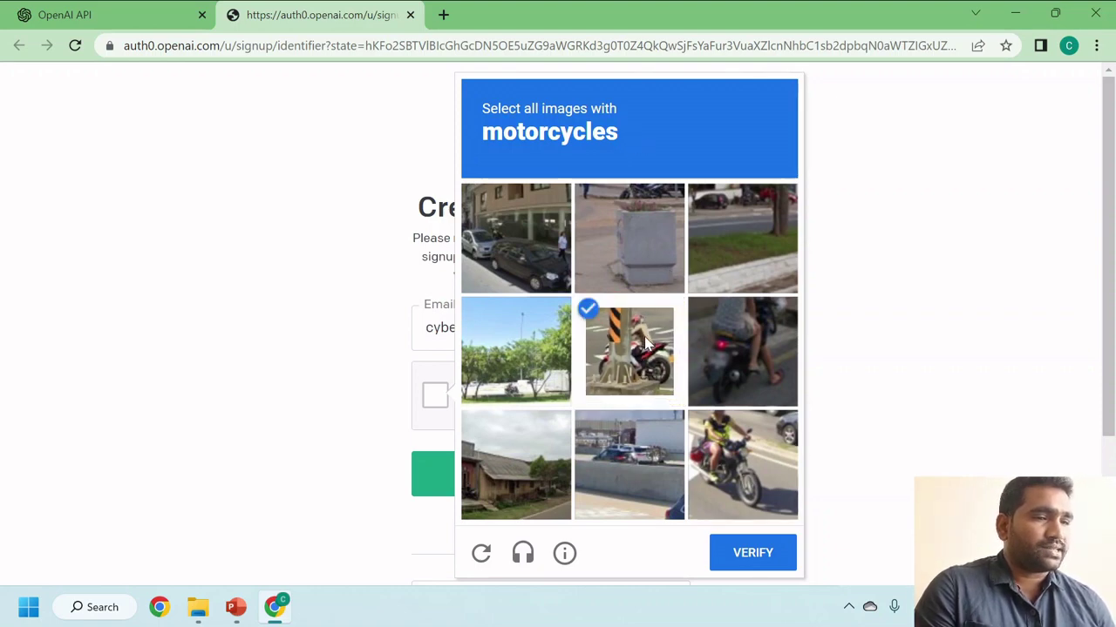
click(755, 367)
click(725, 453)
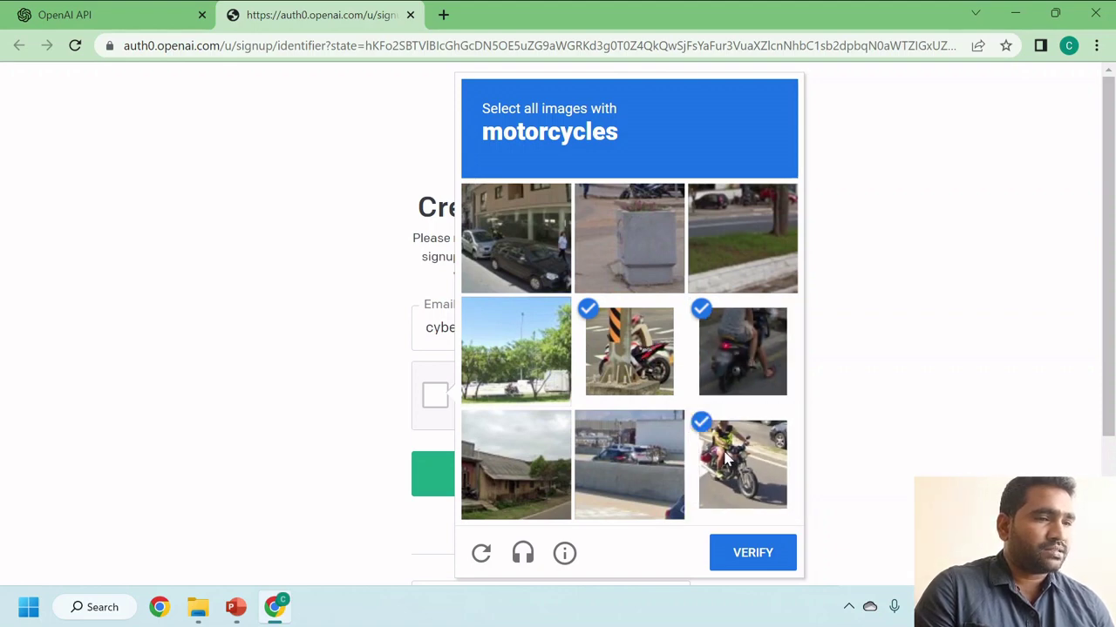
click(747, 562)
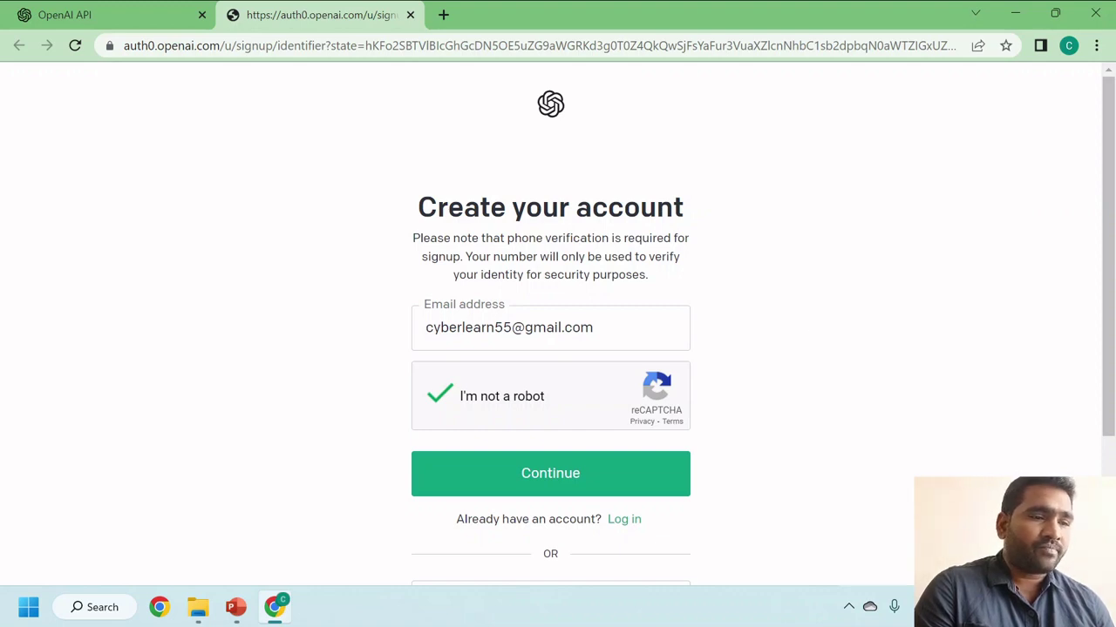
click(488, 476)
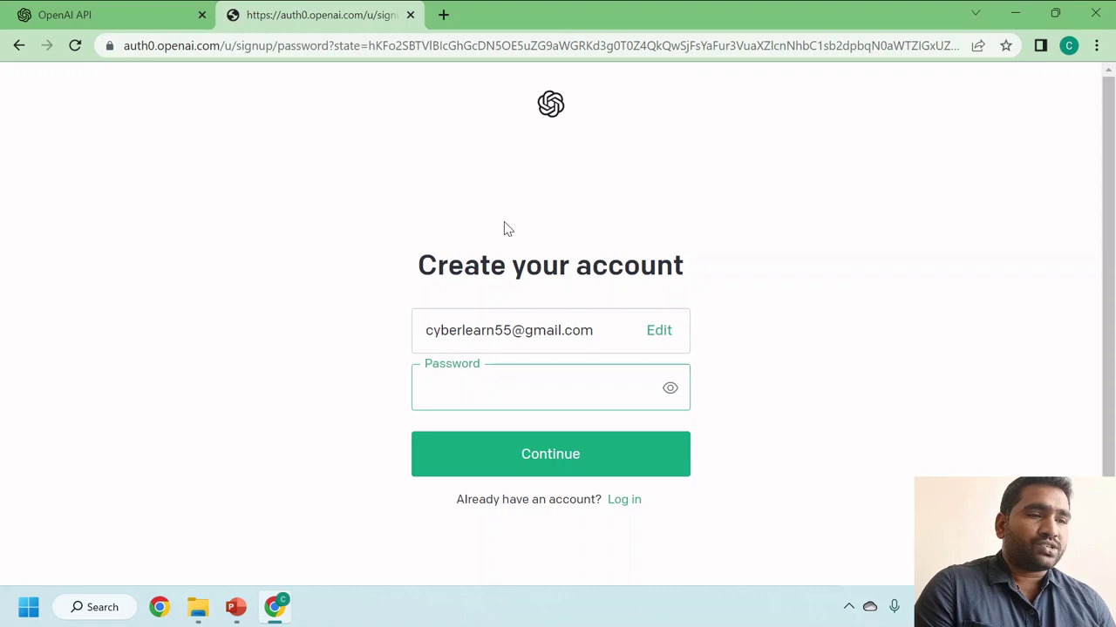
Submit a password of at least 8 characters for the new account.
key(Return)
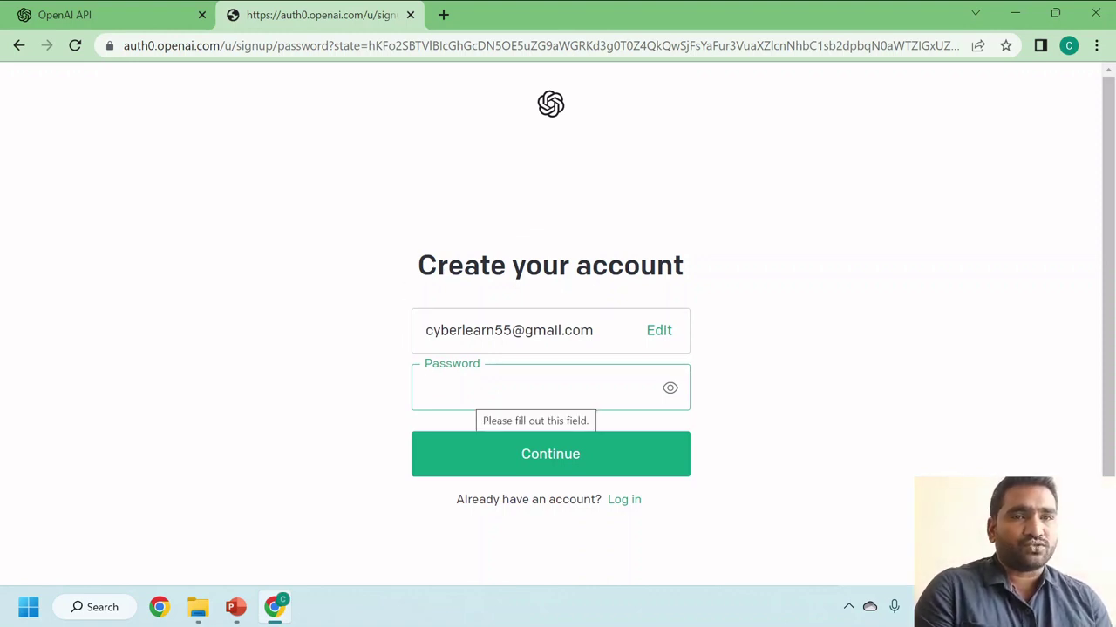
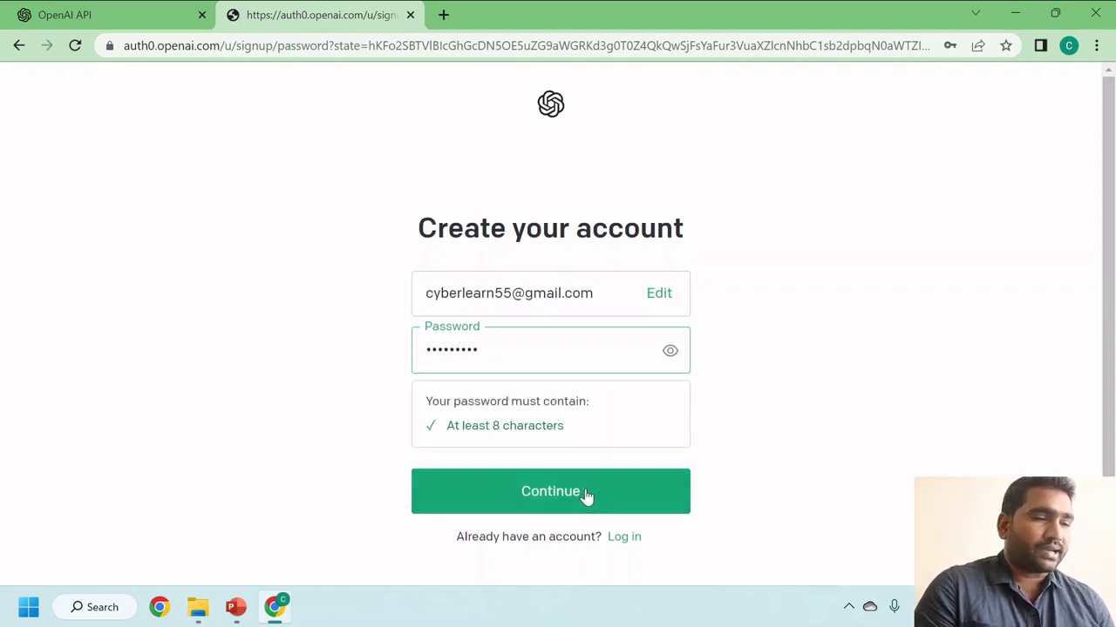
click(597, 513)
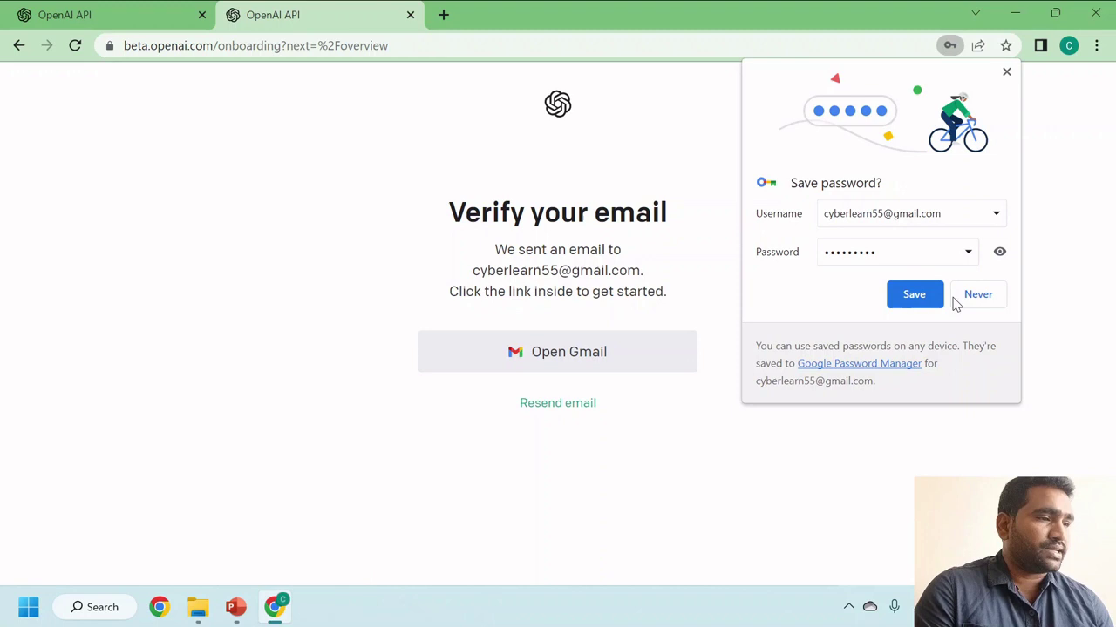
Decline saving the password and find the OpenAI email in Gmail's Spam folder.
click(993, 301)
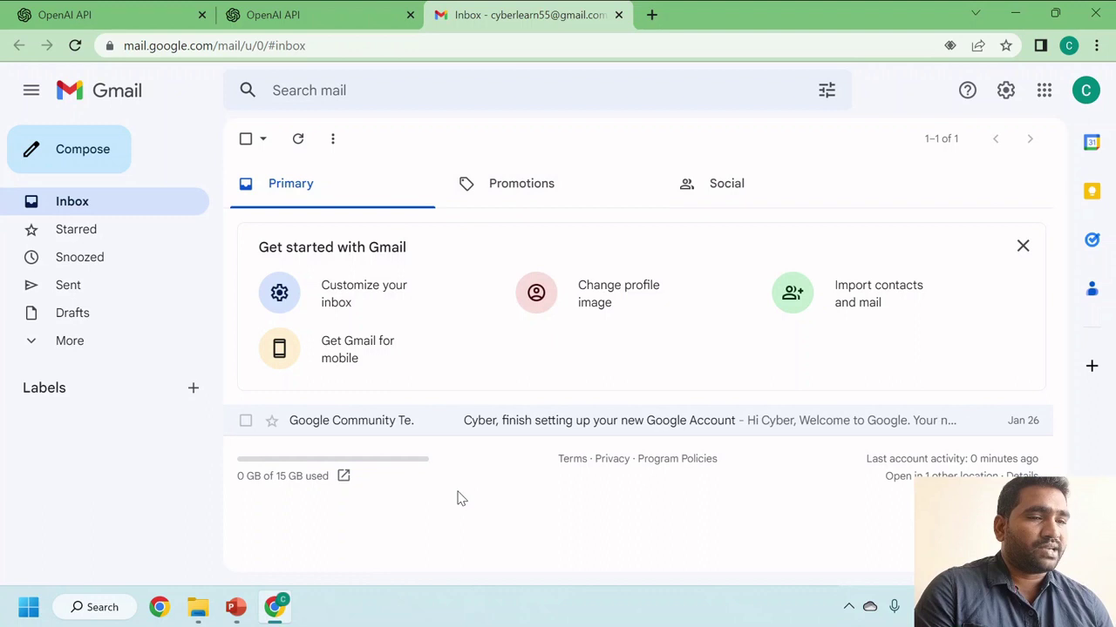
click(27, 348)
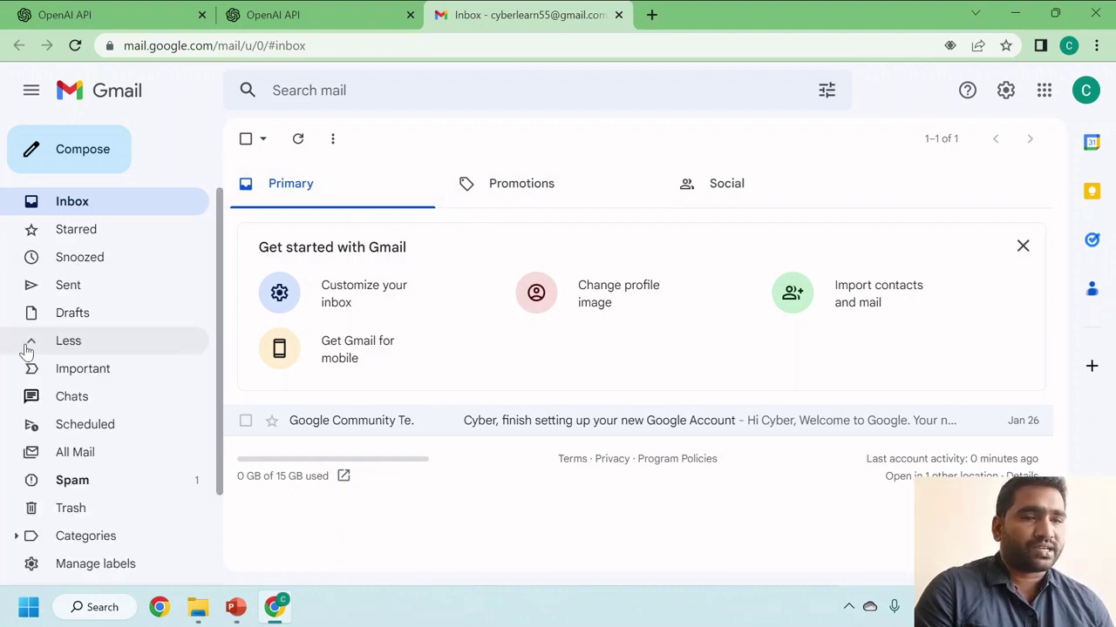
click(117, 490)
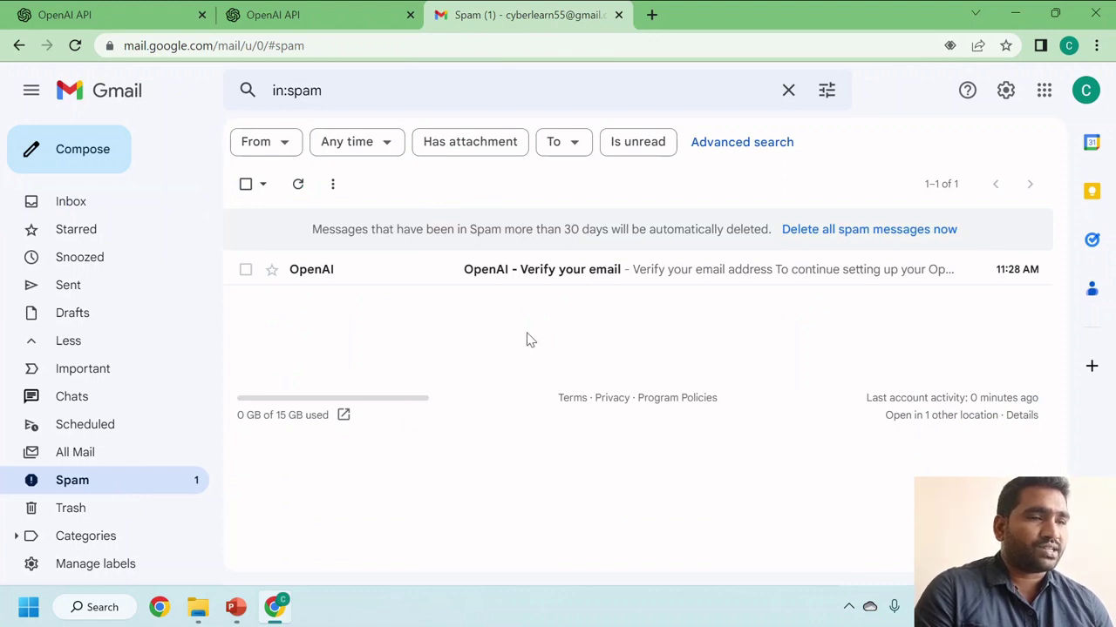
click(555, 287)
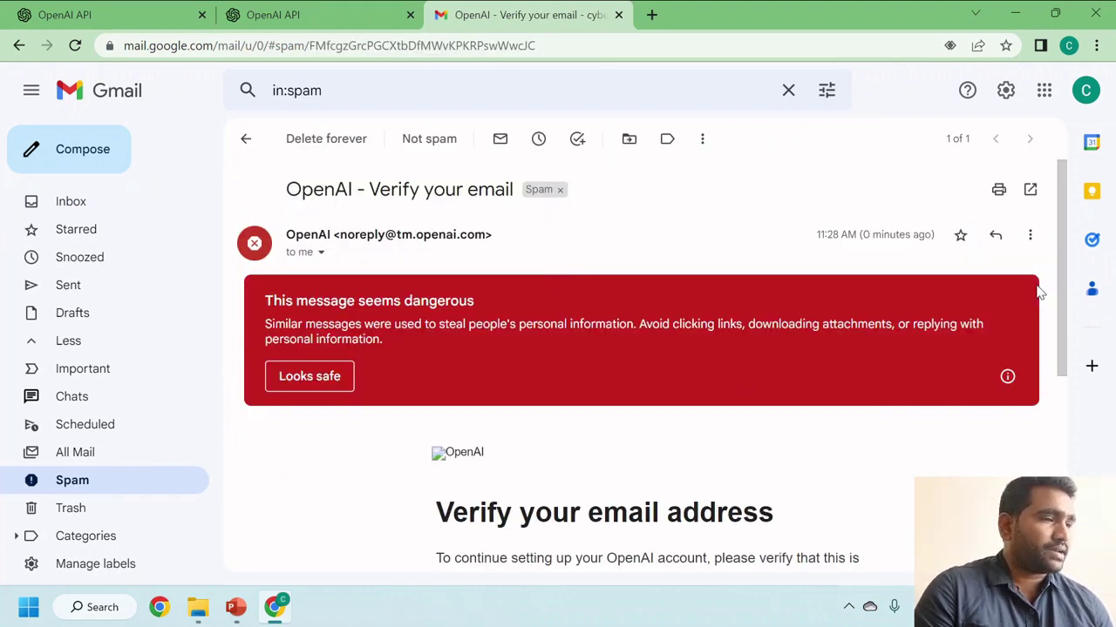
Mark the email Not spam, then open 'OpenAI - Verify your email' from the Inbox.
drag(1061, 311, 1051, 424)
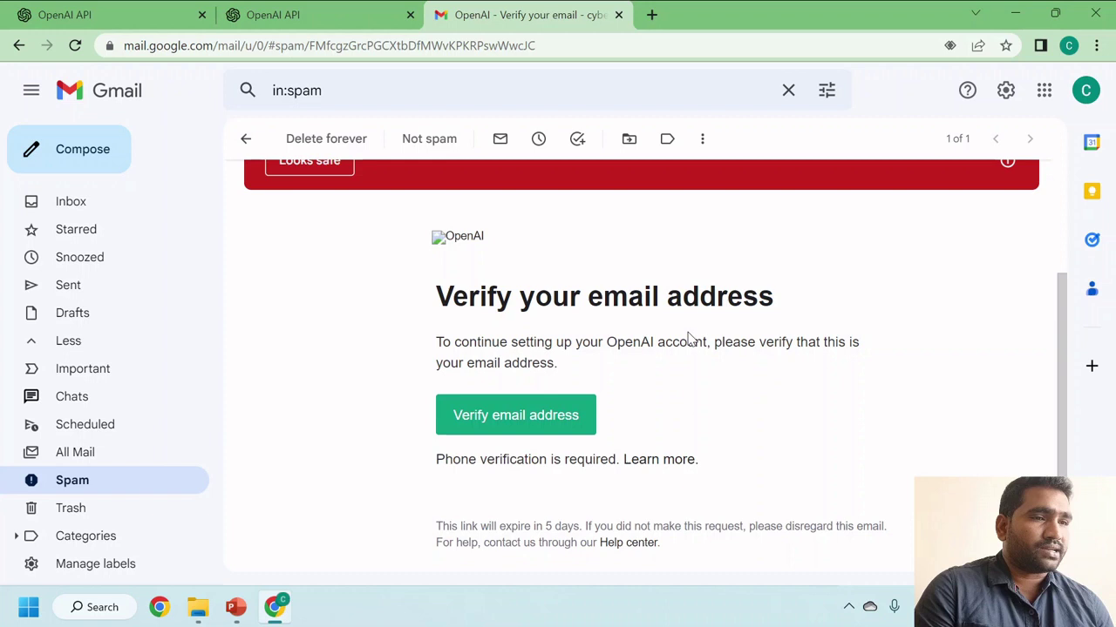
click(436, 139)
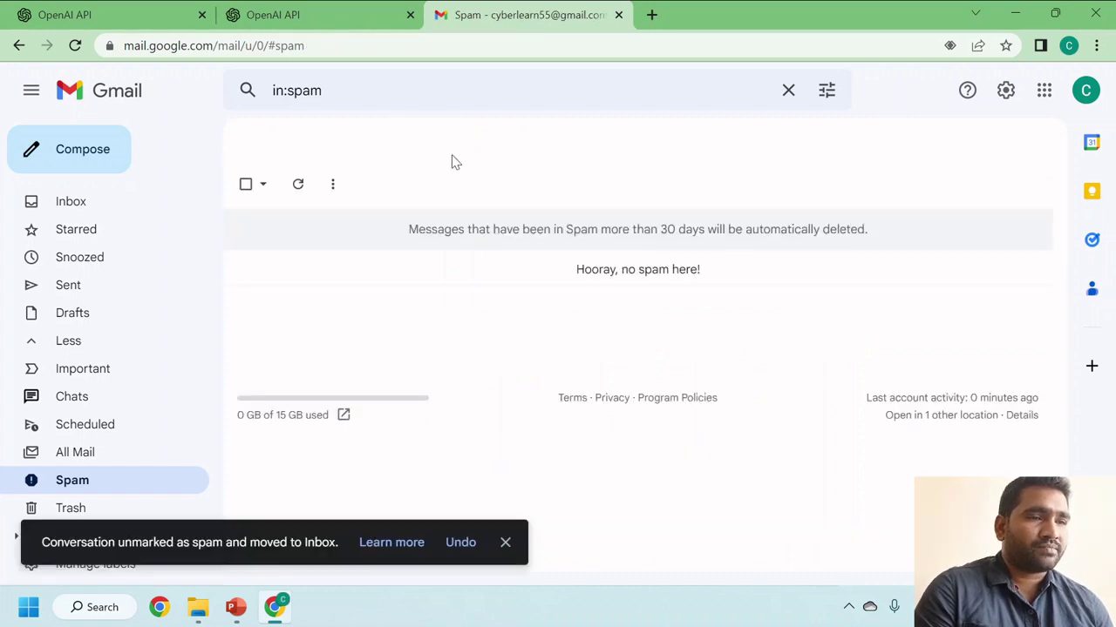
click(77, 201)
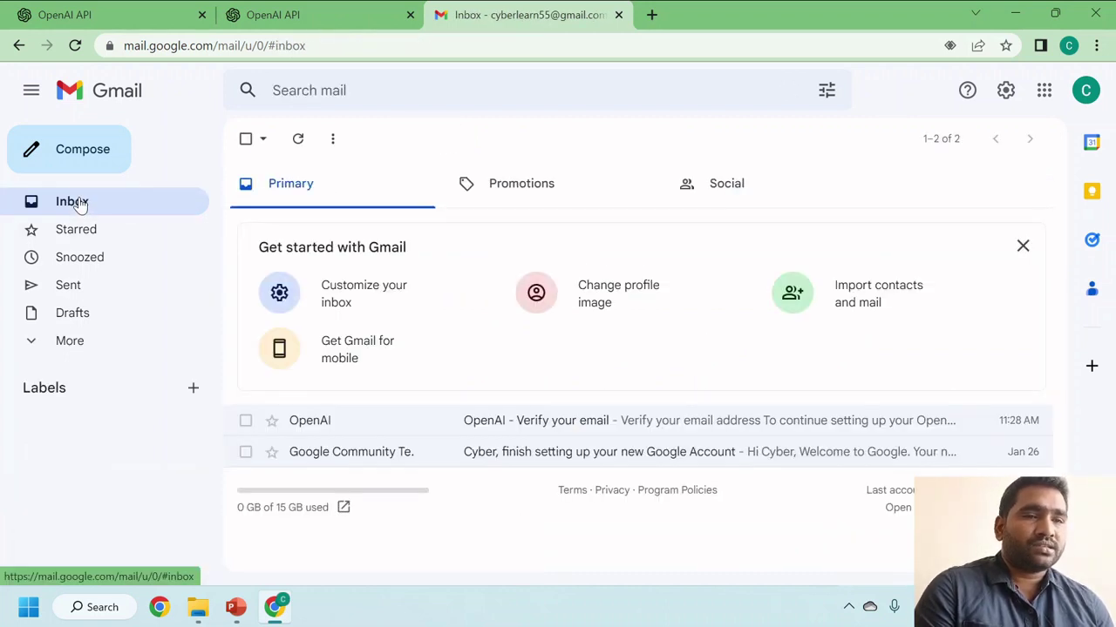
click(576, 418)
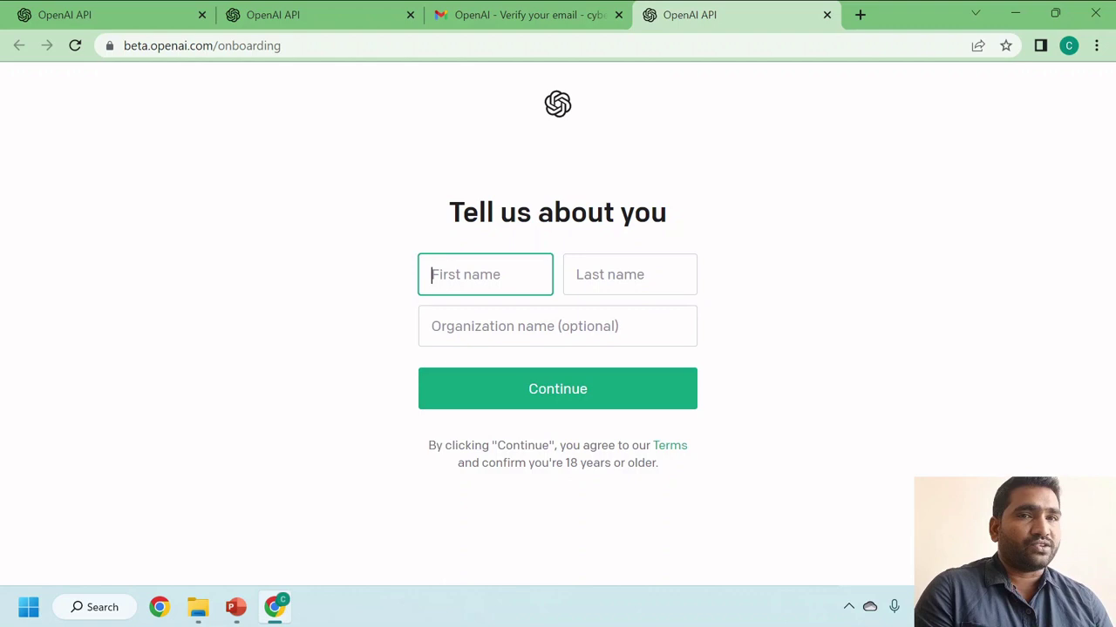
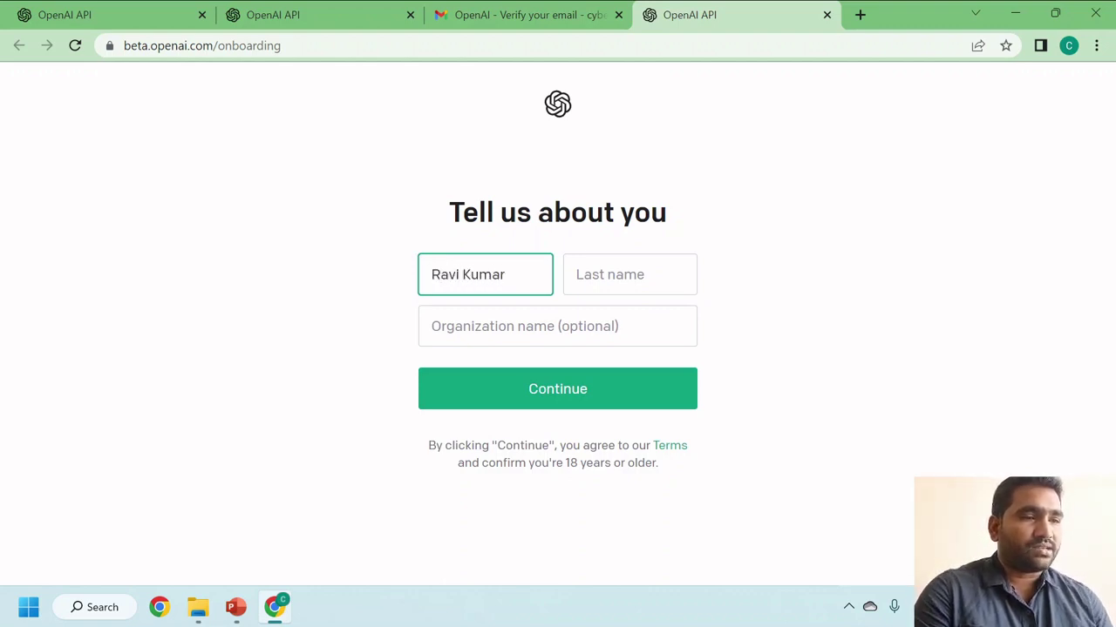
Enter the account holder's first and last name and submit them.
key(Tab)
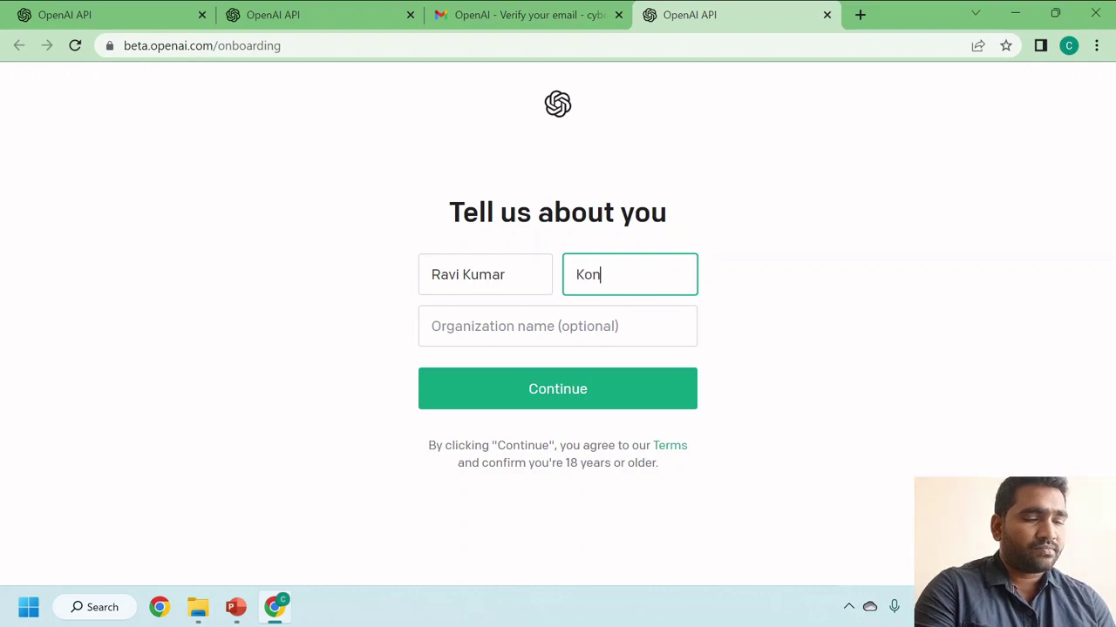
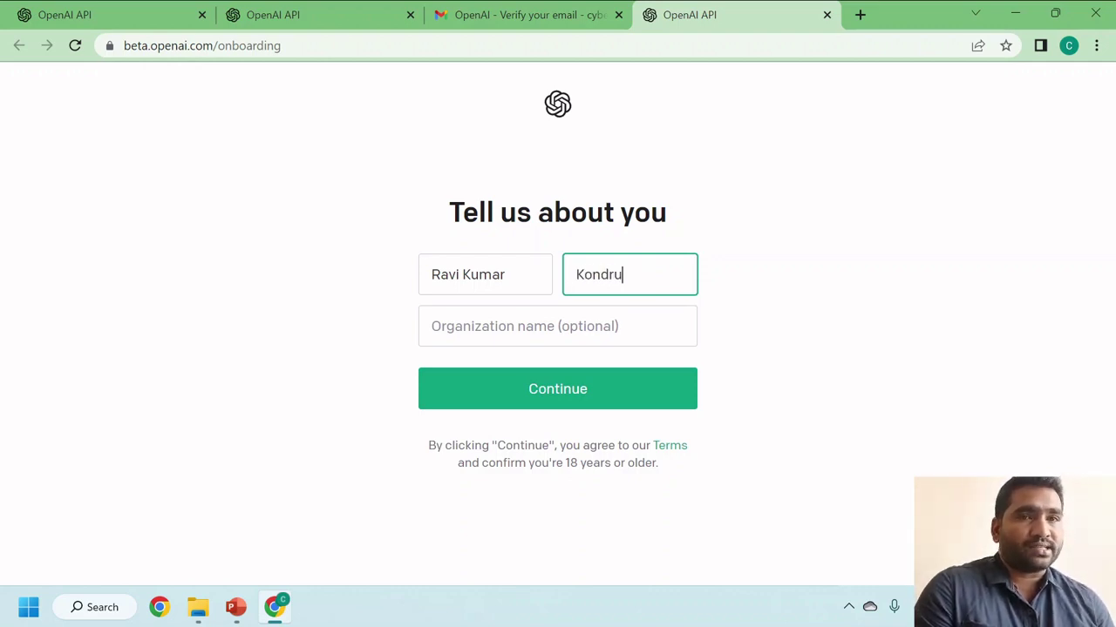
click(533, 390)
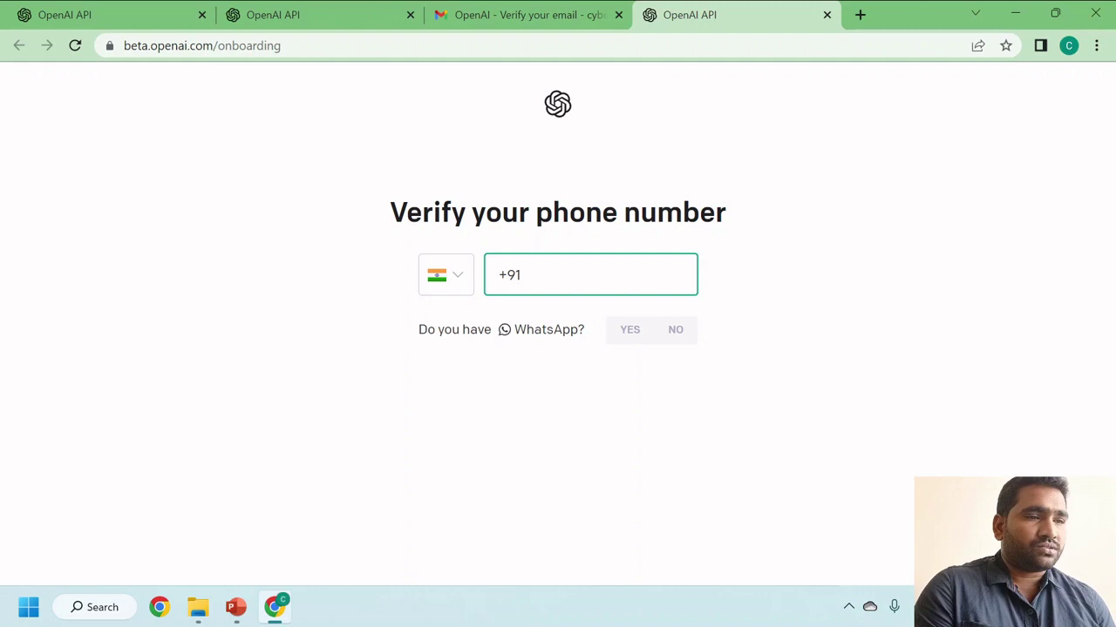
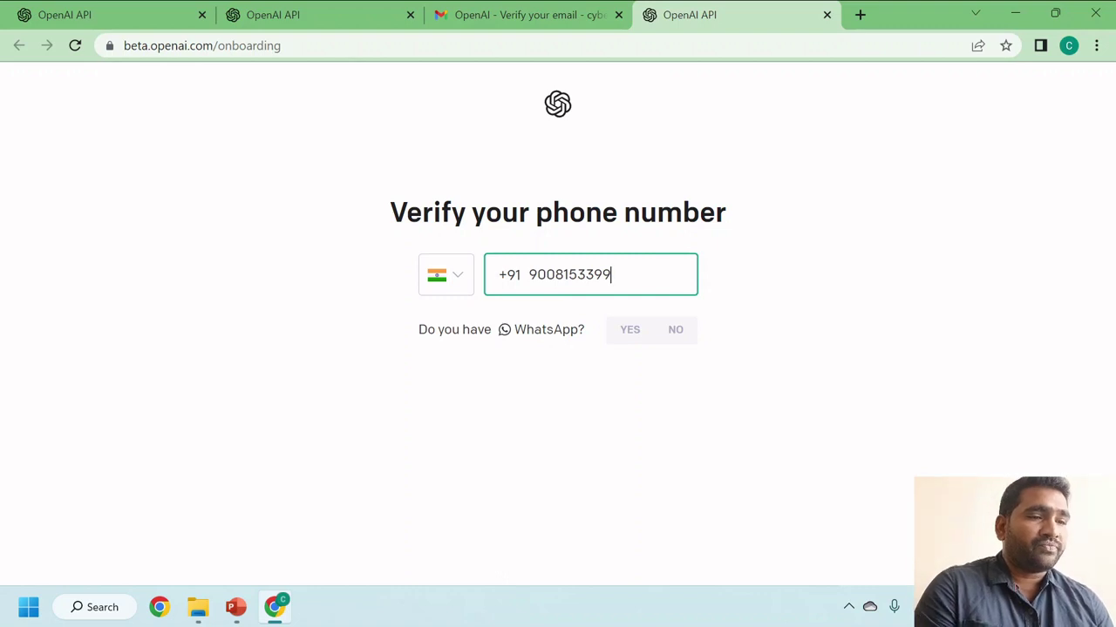
Enter the phone number, answer NO to WhatsApp, and type the SMS verification code.
click(672, 338)
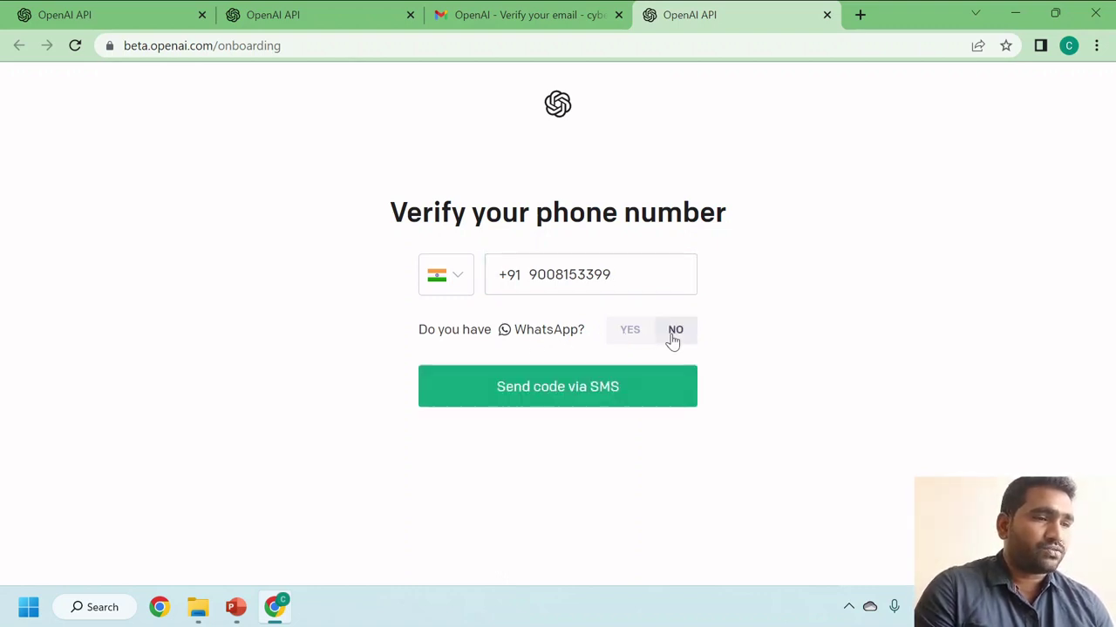
click(578, 389)
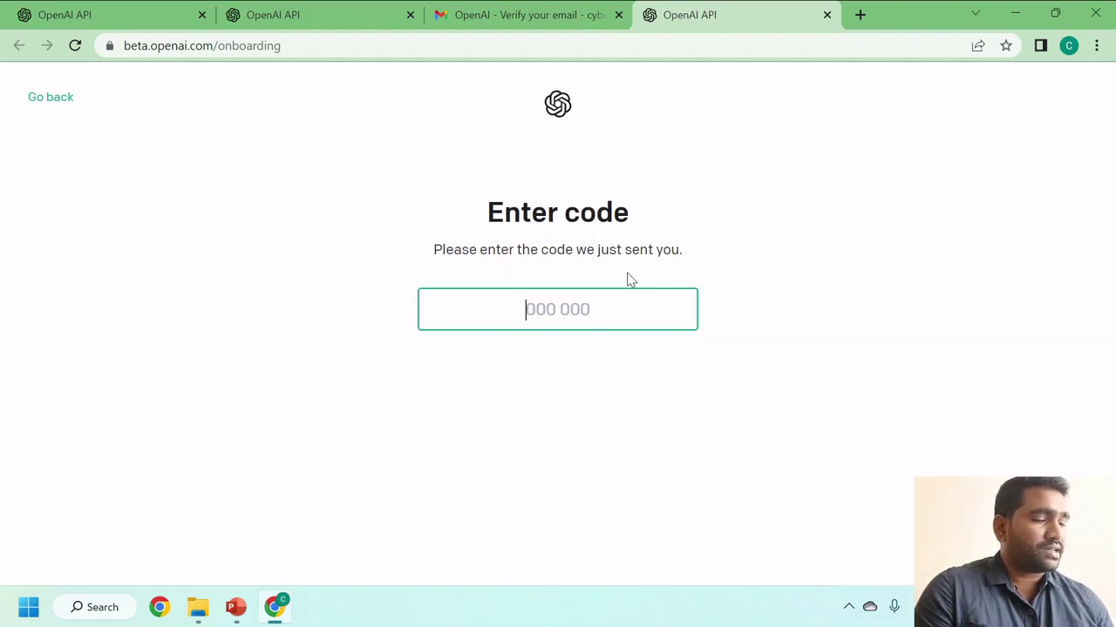
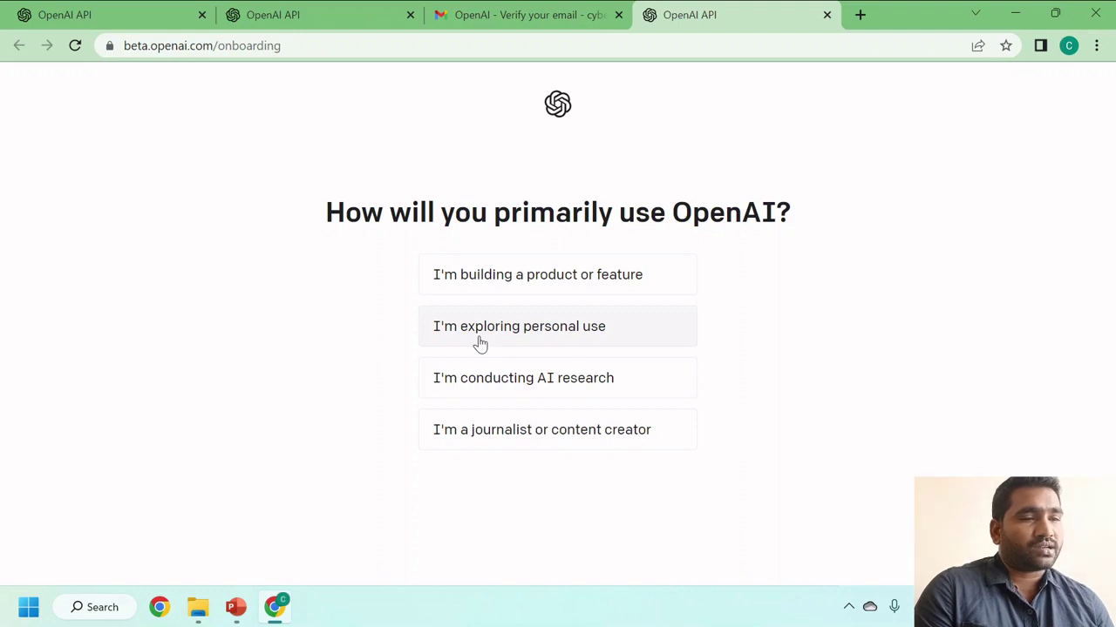
Choose 'I'm exploring personal use' and scroll through the Welcome to OpenAI overview.
click(529, 334)
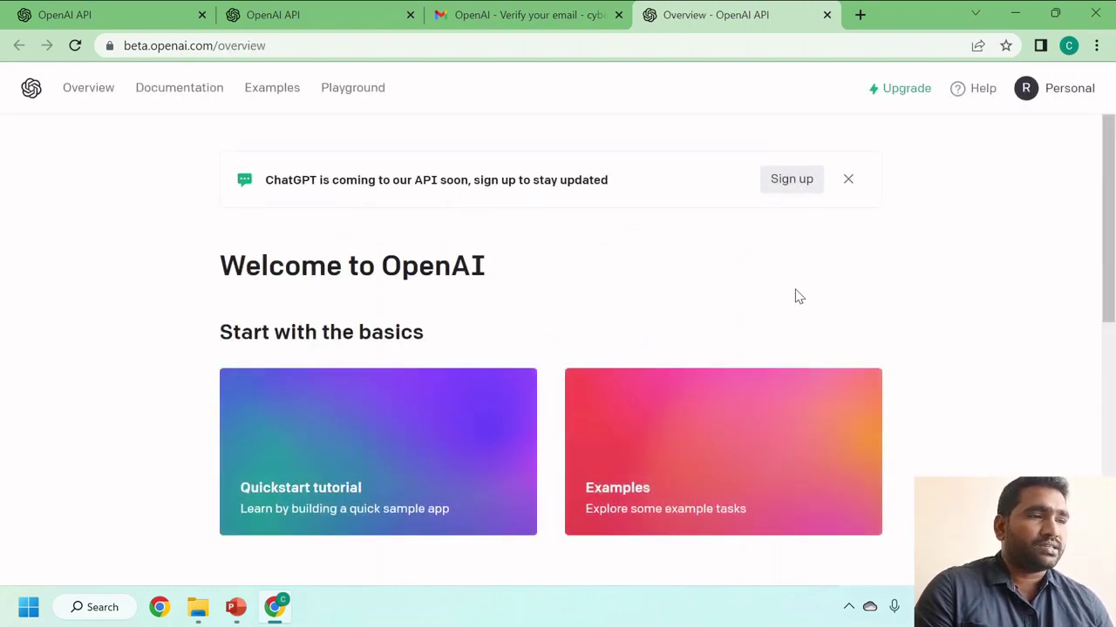
scroll(1112, 251, down, 5)
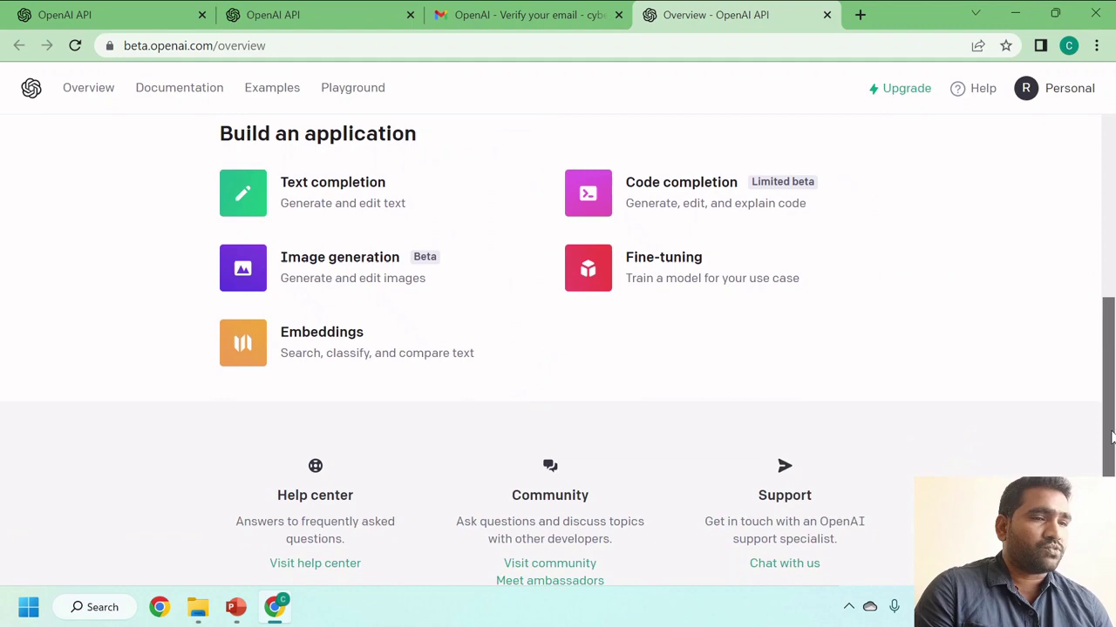
scroll(1112, 261, up, 5)
scroll(1112, 310, down, 2)
scroll(1112, 310, down, 3)
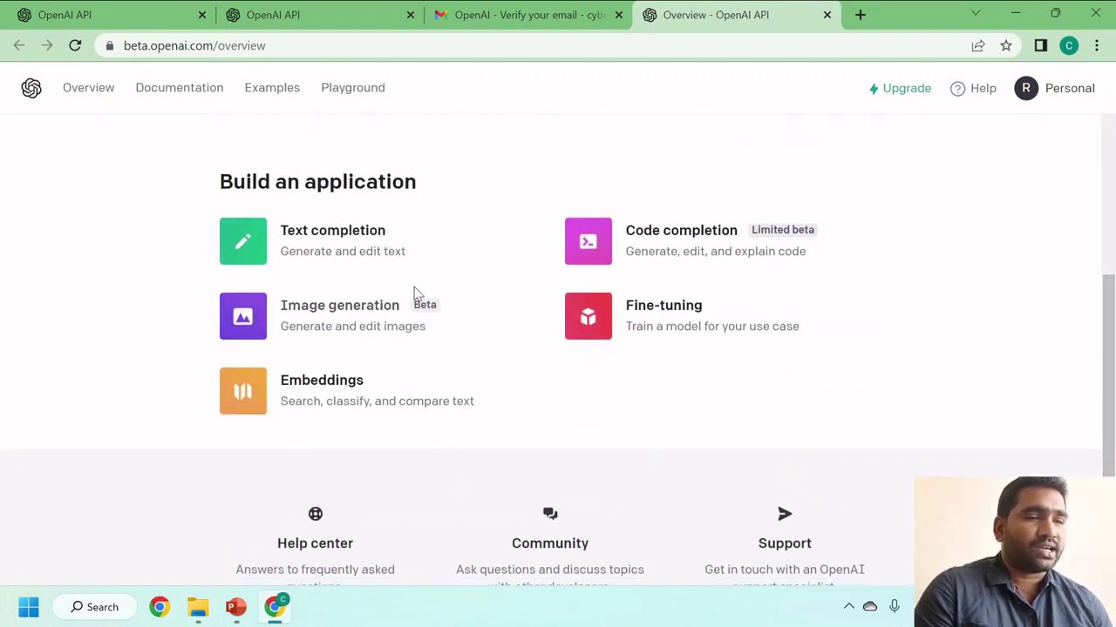
drag(1112, 377, 1112, 171)
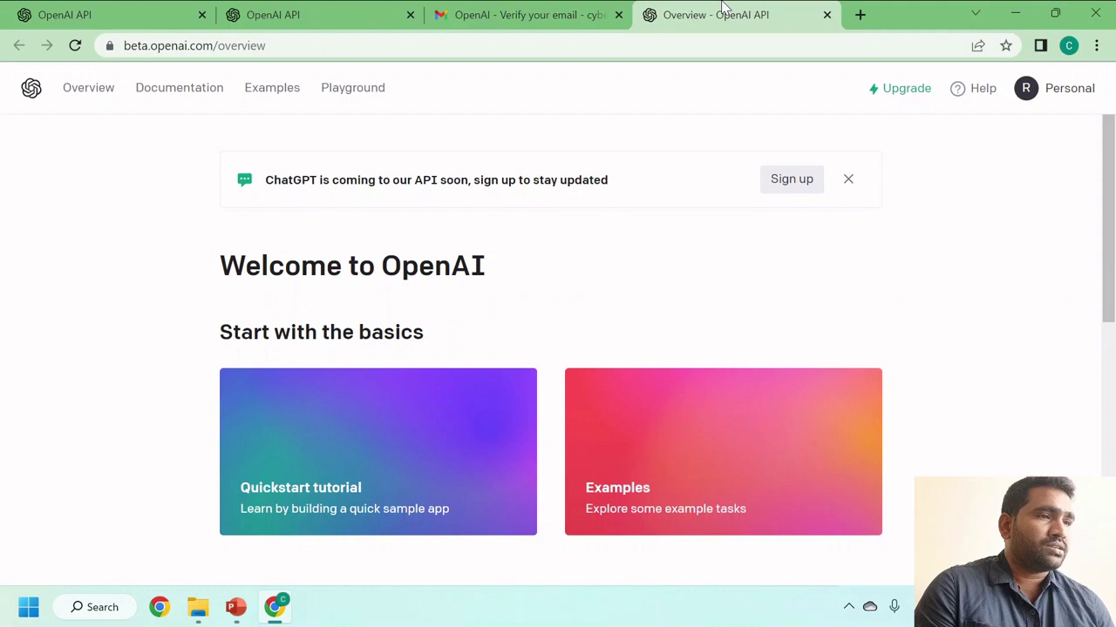
From the OpenAI API tab, launch ChatGPT via the research release 'Try' banner.
click(110, 13)
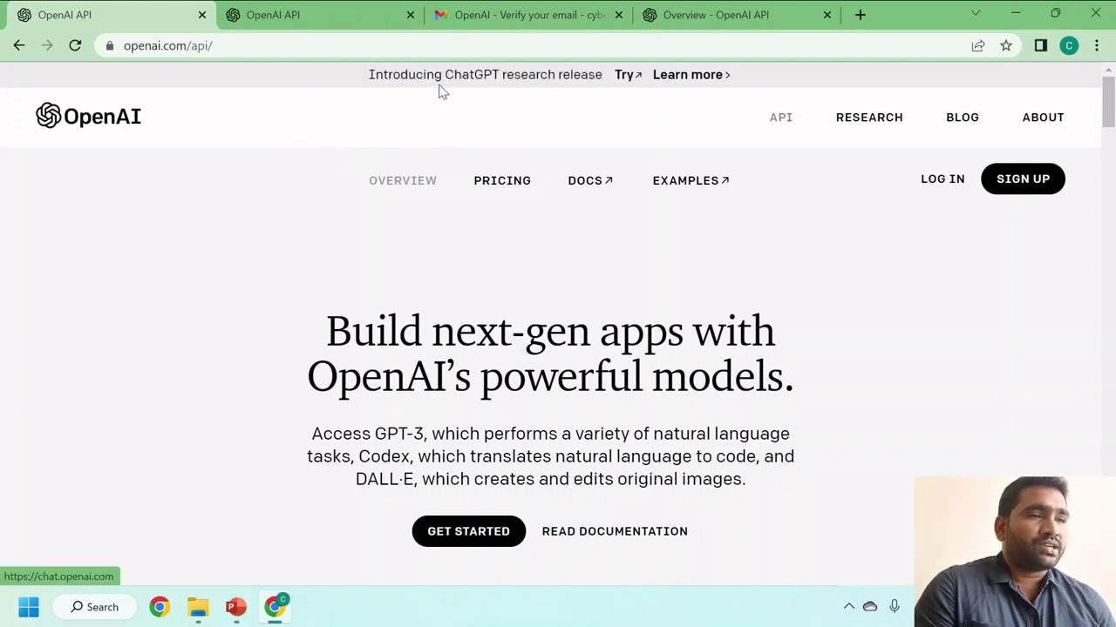
click(626, 75)
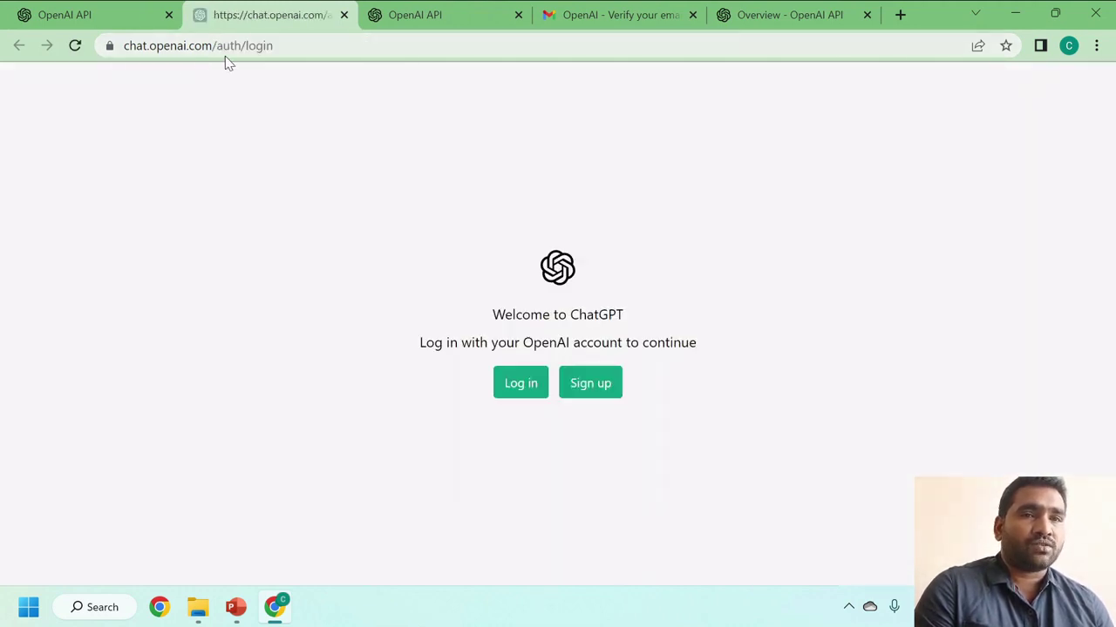
Start ChatGPT login, enter the account's Gmail address, and tick 'I'm not a robot'.
click(528, 384)
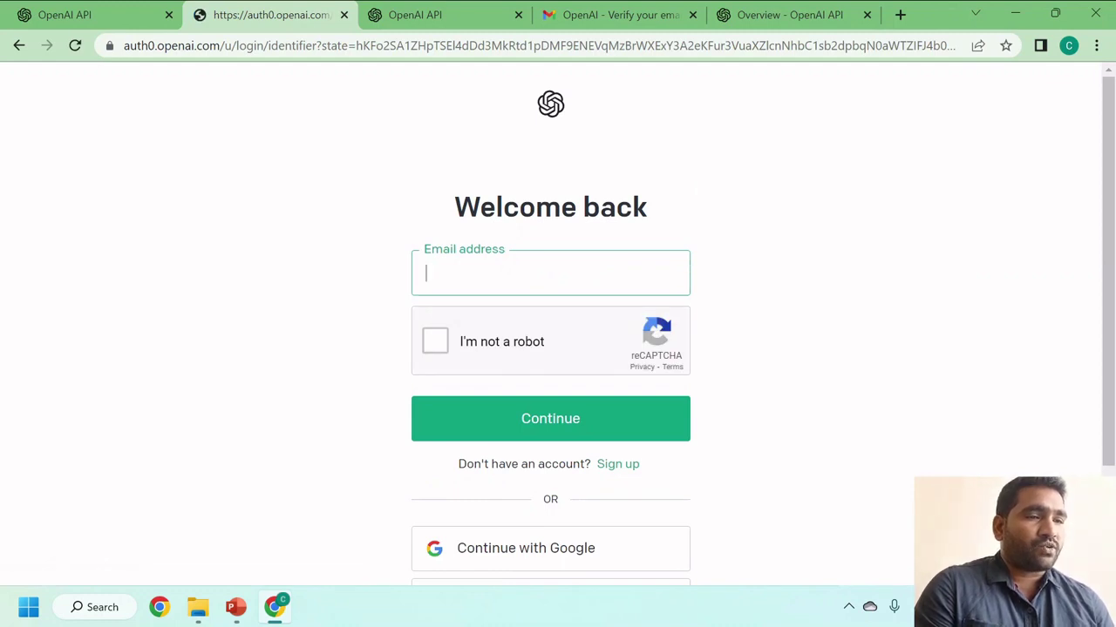
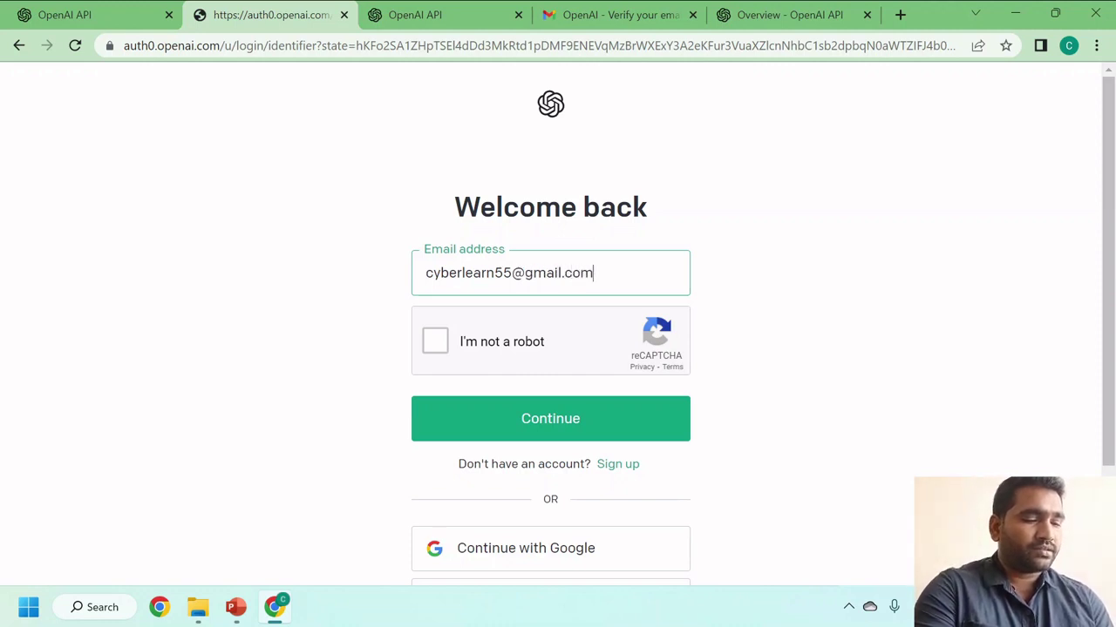
click(436, 342)
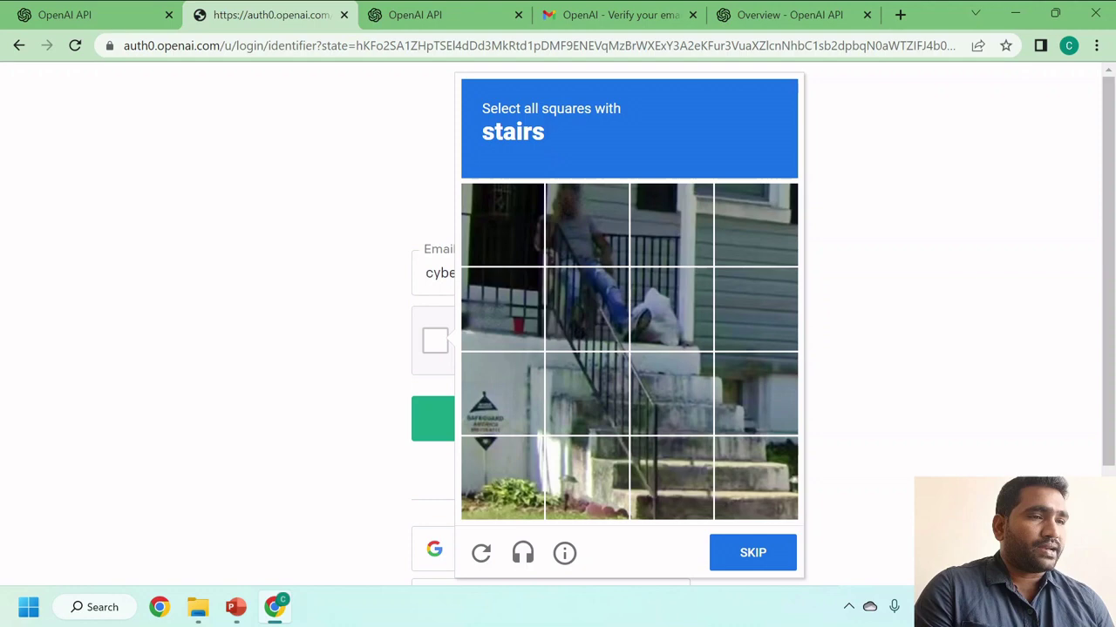
Select all the stairs tiles in the image challenge and verify.
click(590, 286)
click(575, 222)
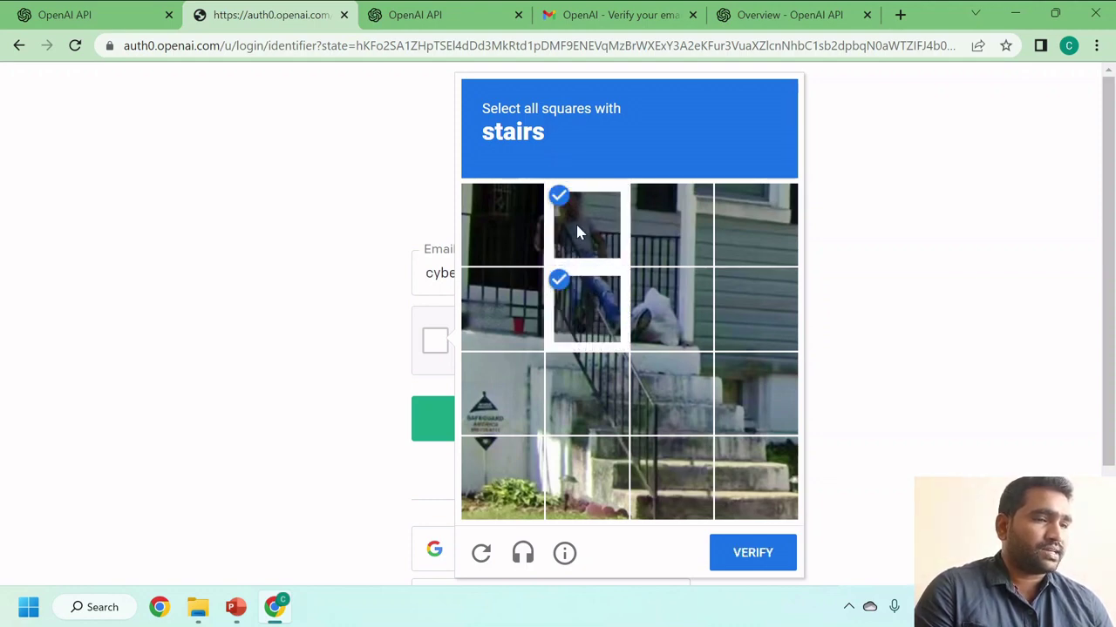
click(594, 384)
click(706, 410)
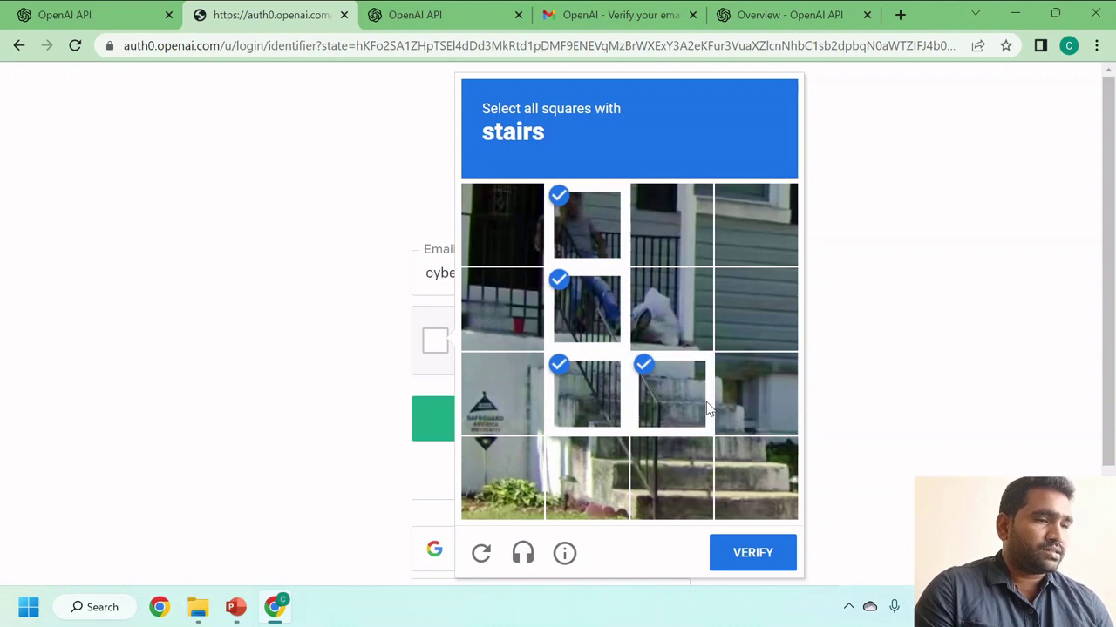
click(737, 457)
click(623, 488)
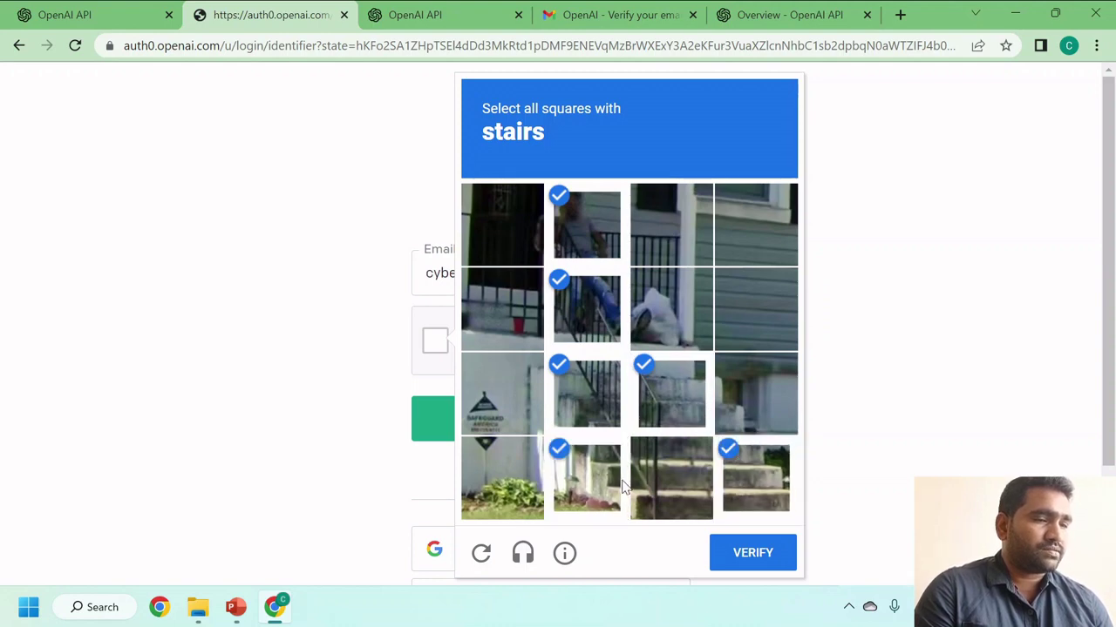
click(681, 488)
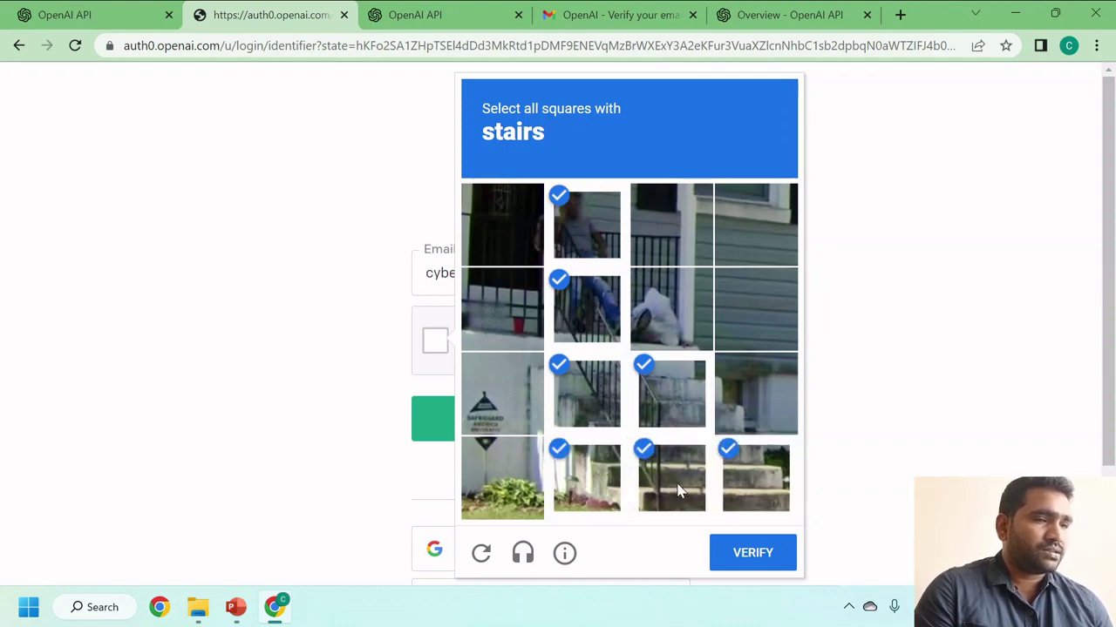
click(671, 324)
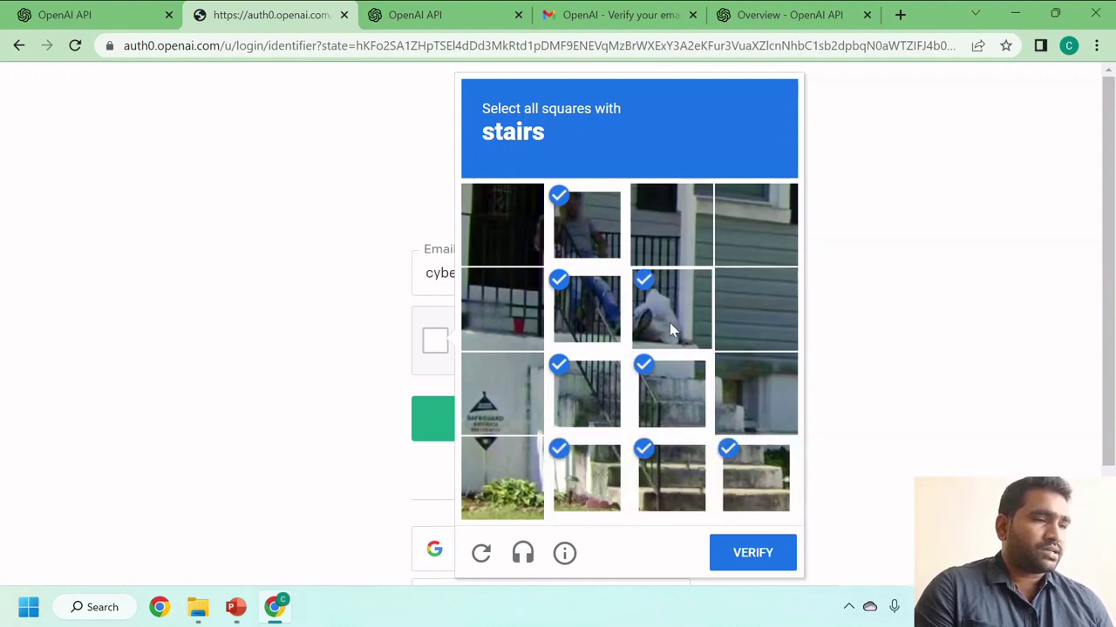
click(679, 247)
click(749, 549)
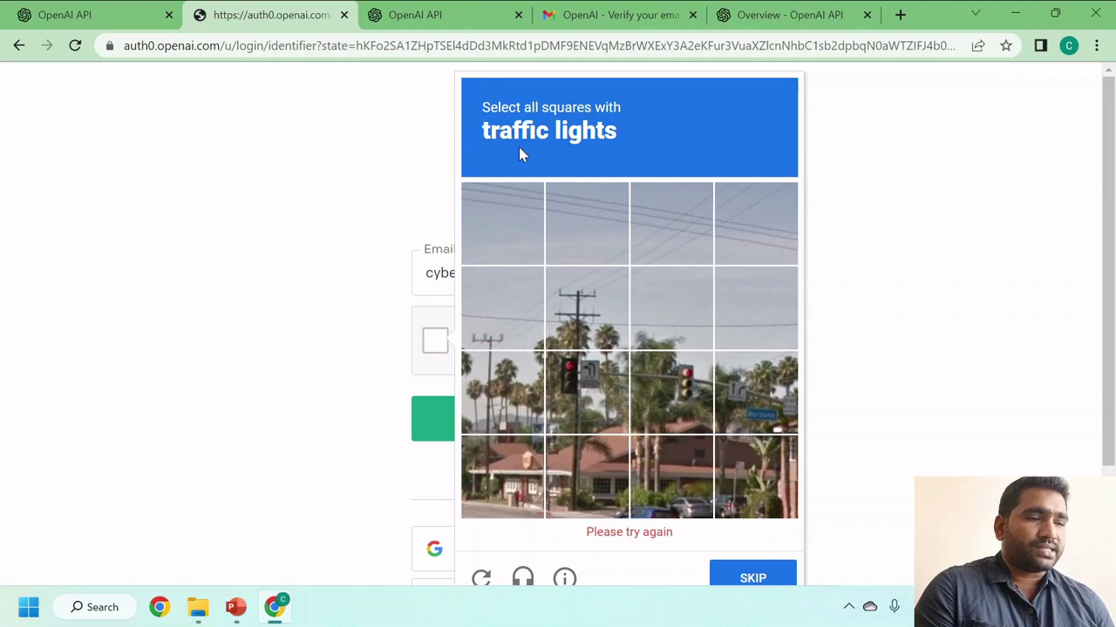
On the retry, select the two traffic-light tiles and verify.
click(585, 366)
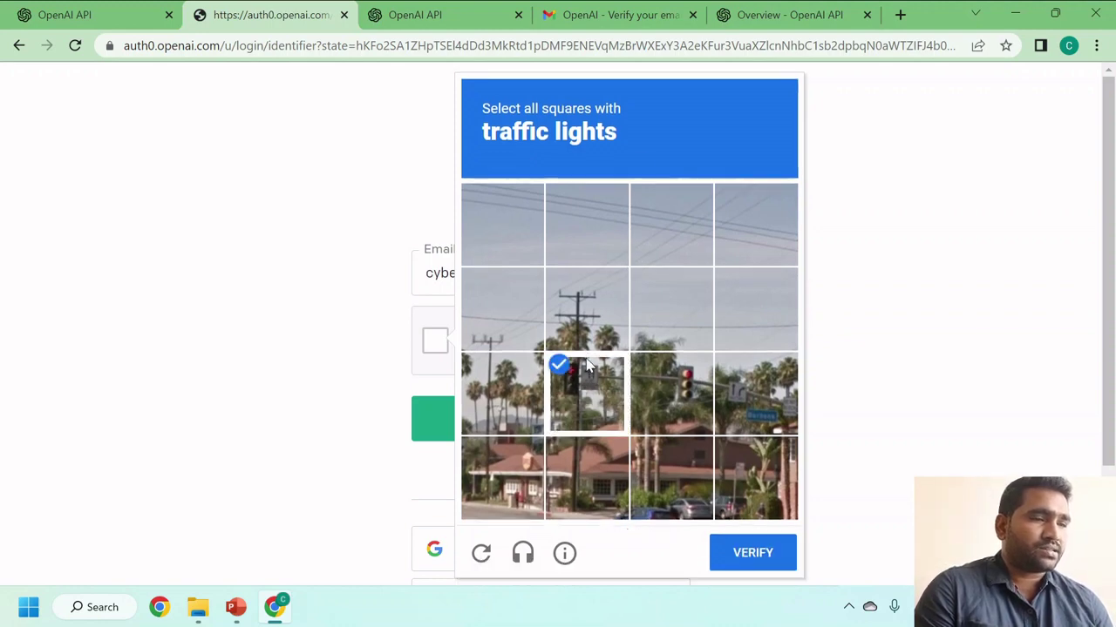
click(671, 392)
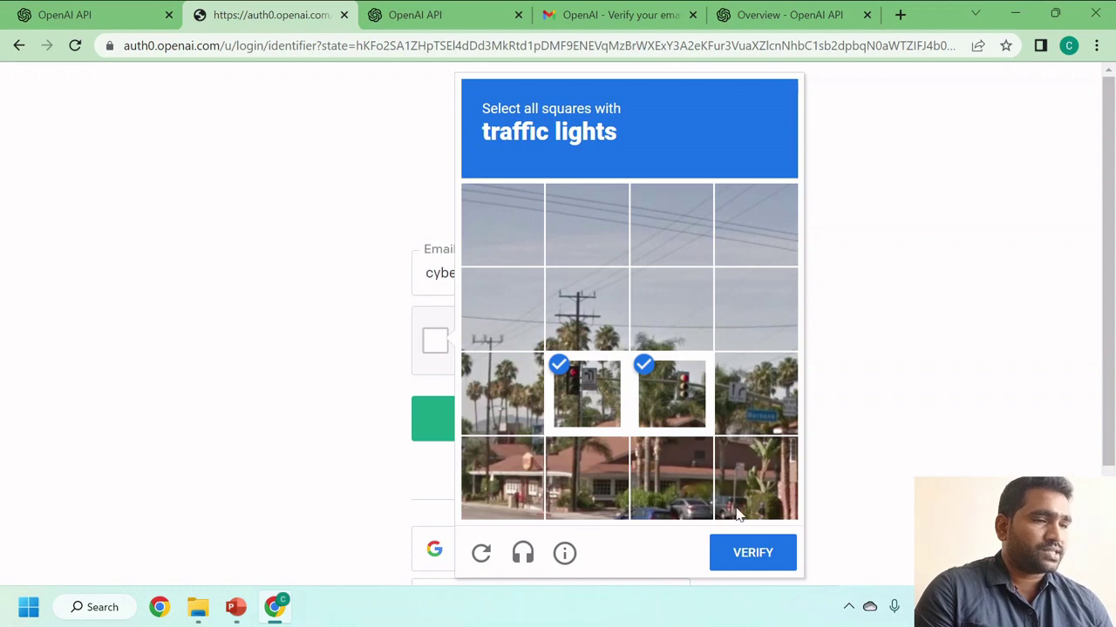
click(747, 550)
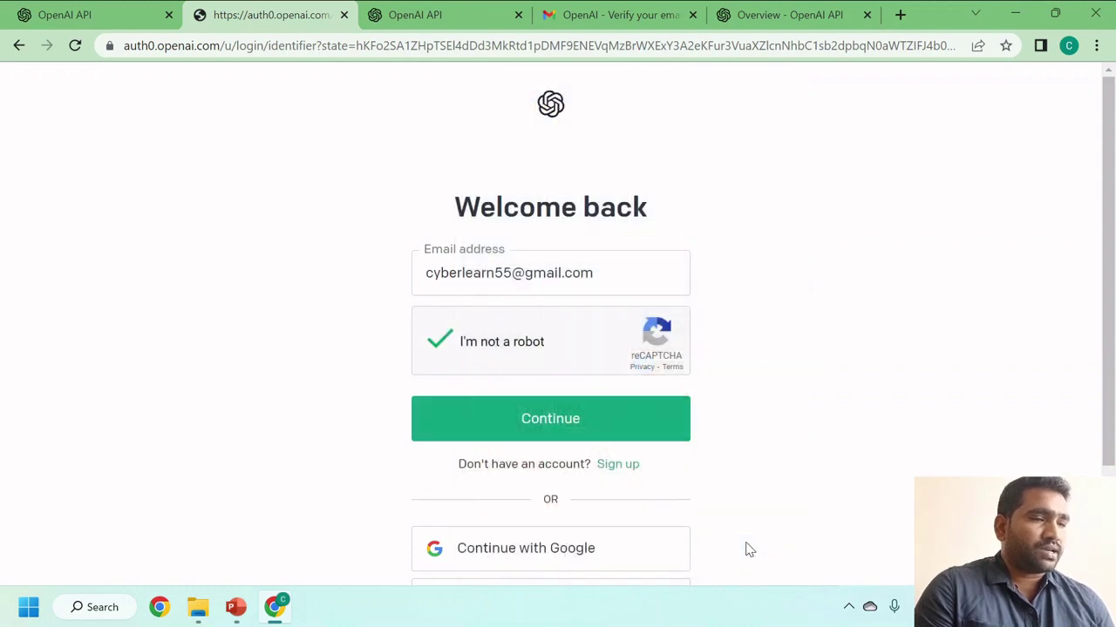
Continue past the email, enter the account password, and log in to ChatGPT.
click(538, 412)
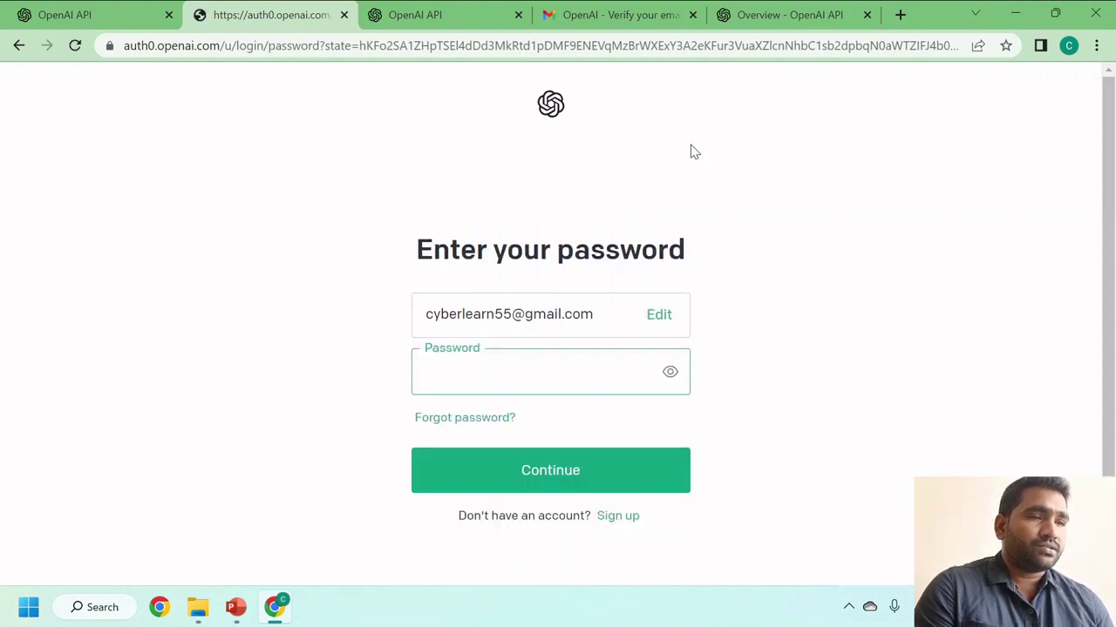
text(••)
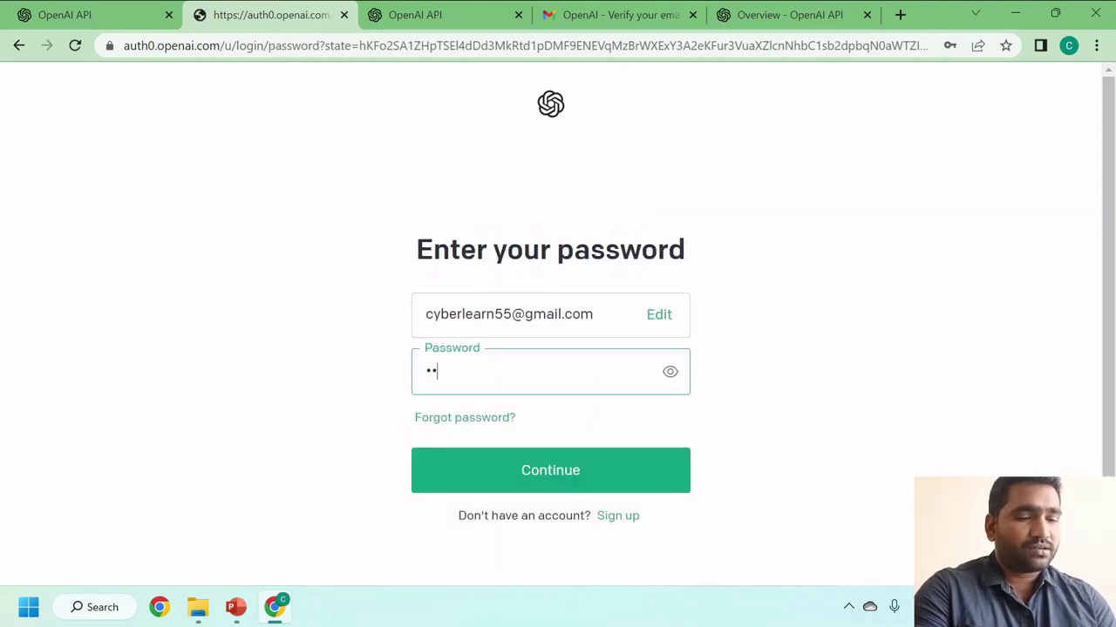
text(•••)
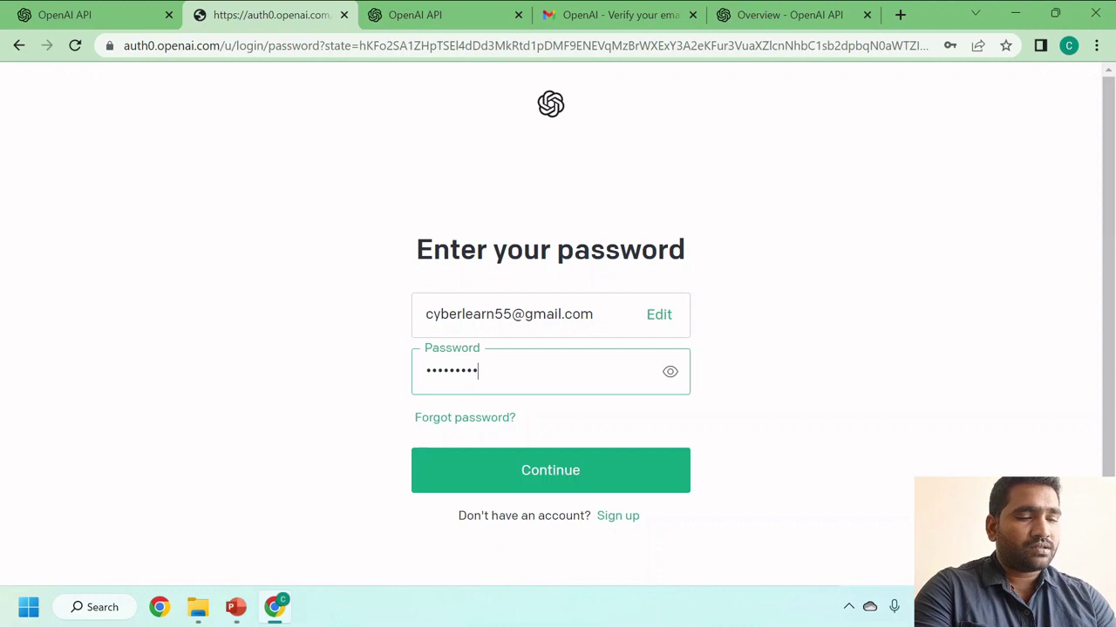
click(551, 480)
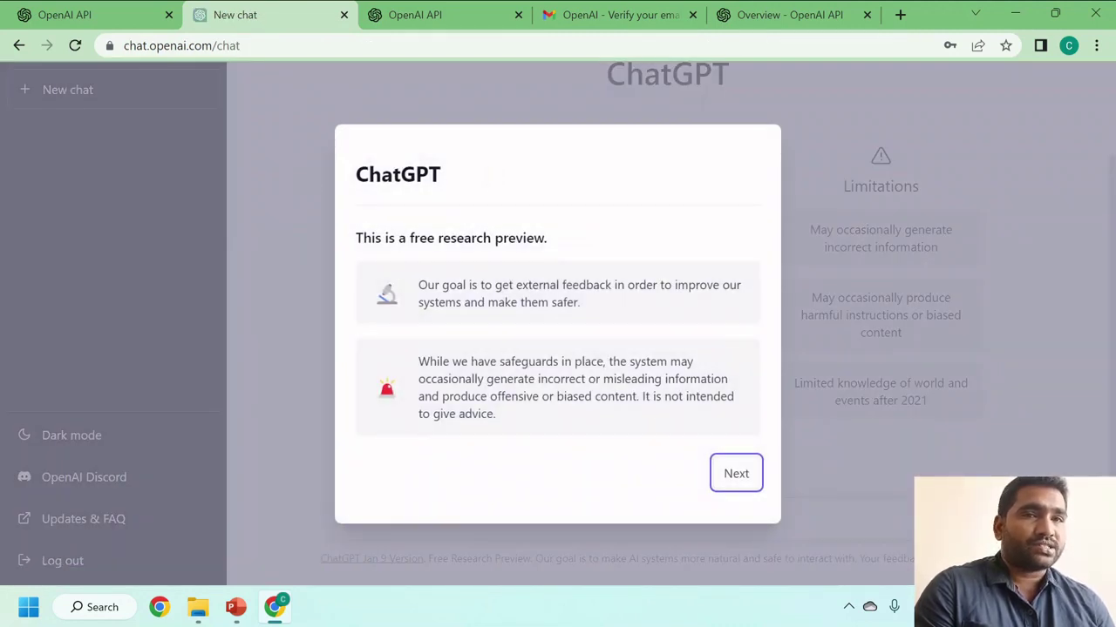
Dismiss ChatGPT's research preview, data collection and feedback notices to reach the main chat page.
click(731, 471)
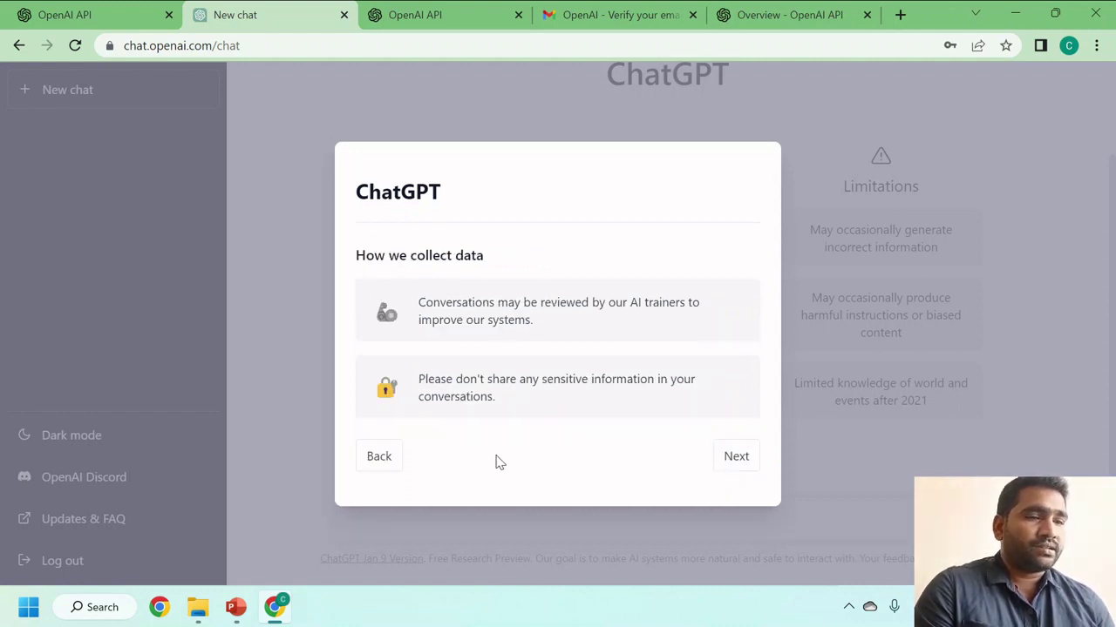
click(752, 462)
click(755, 464)
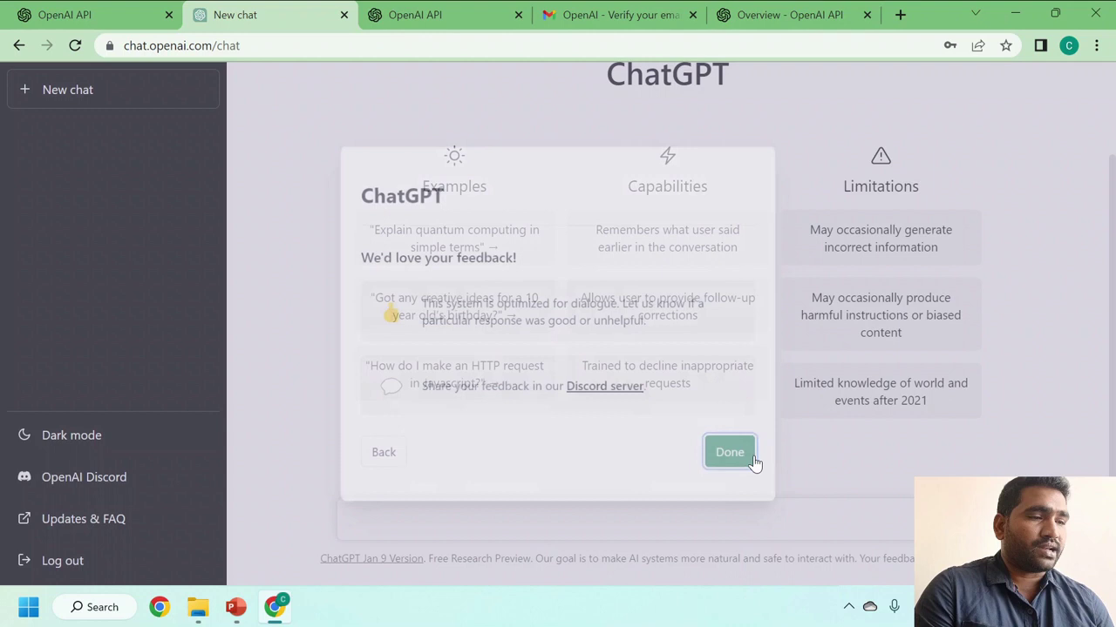